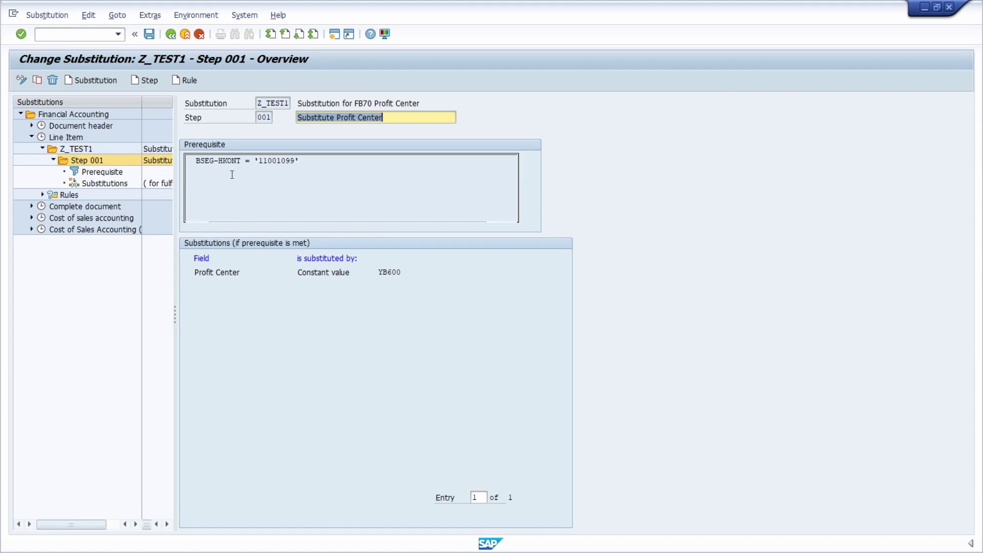
Review Step 001's BSEG-HKONT = '11001099' prerequisite and its YB600 constant value.
triple_click(322, 162)
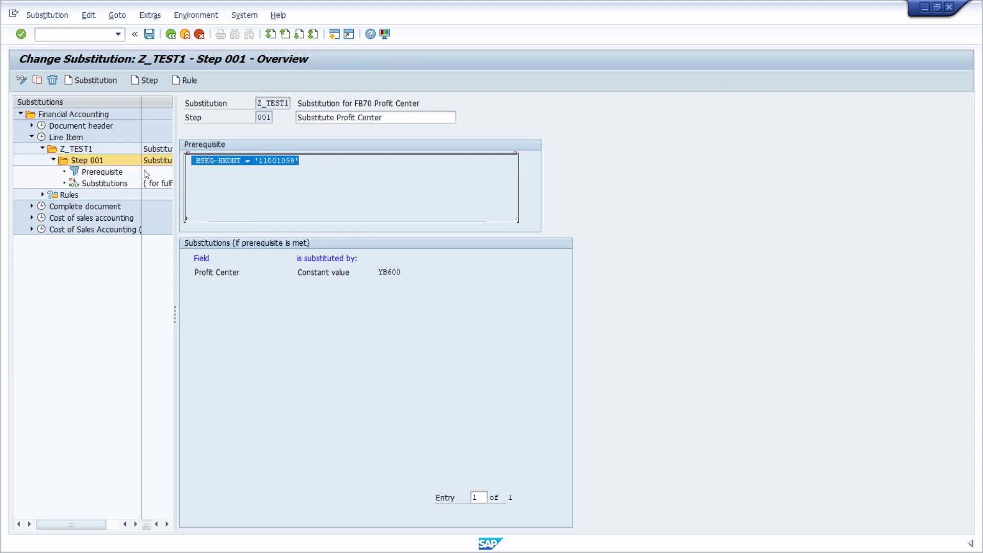
click(317, 163)
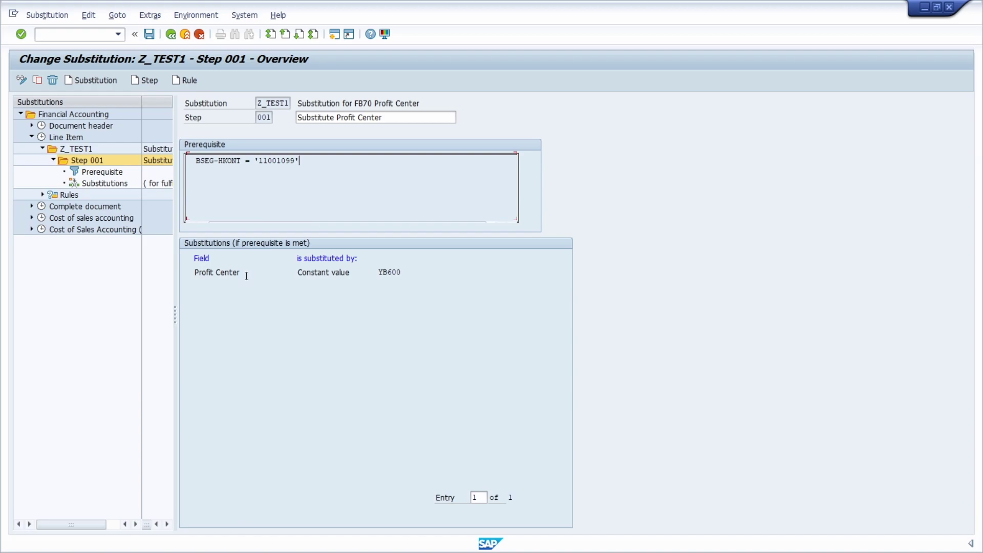
drag(402, 272, 359, 273)
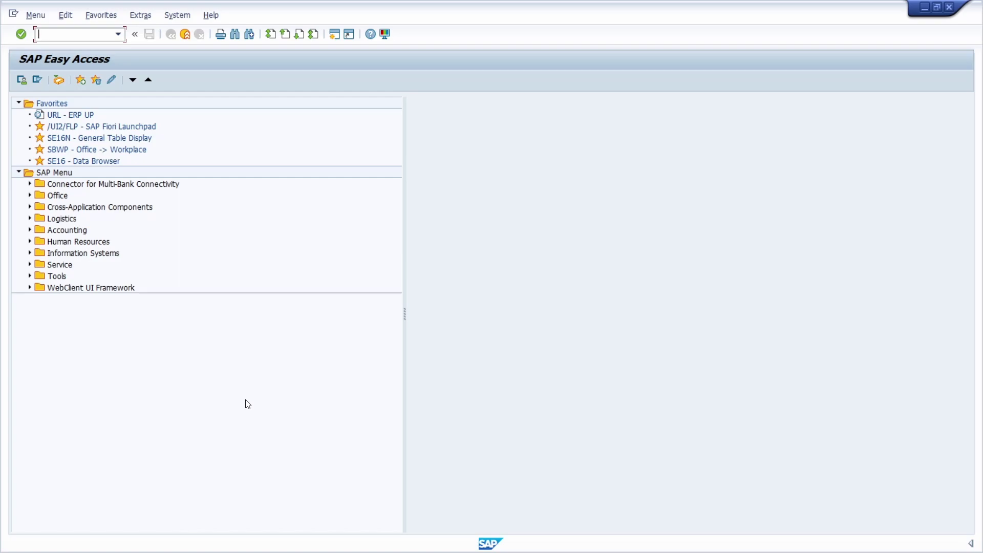
Run transaction OBBH to list the substitutions assigned to company codes.
text(obbh)
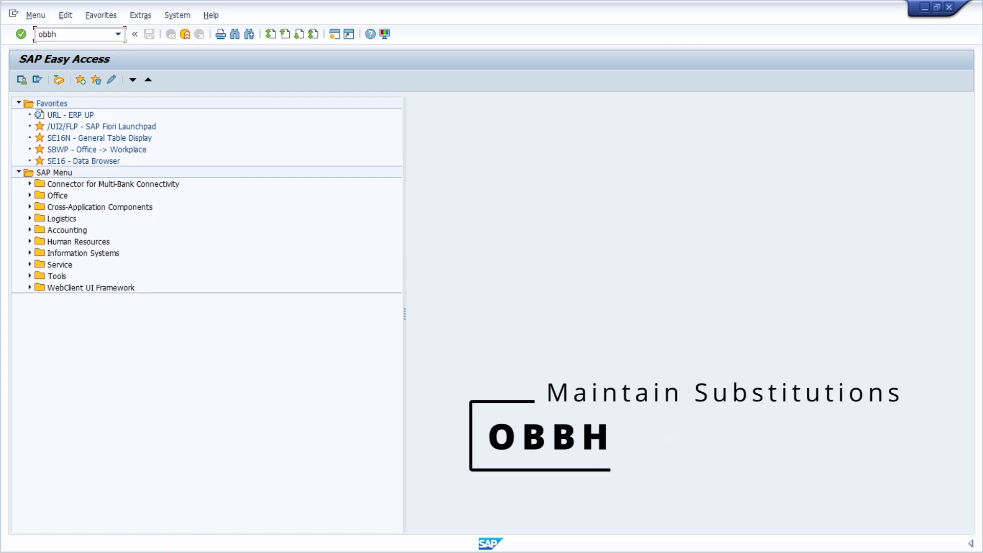
key(Return)
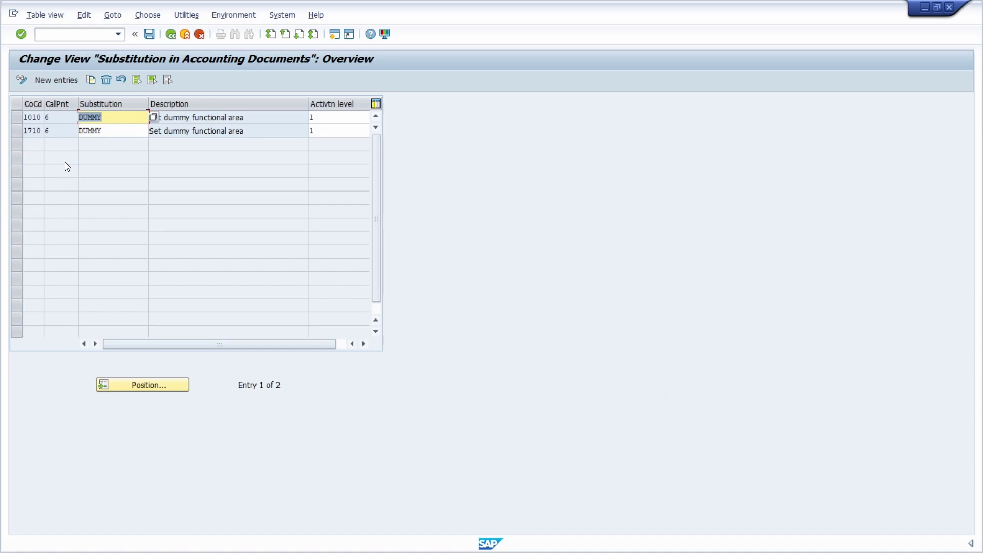
Add a new OBBH entry for company code 1710 with callup point 0002 Line Item.
click(54, 83)
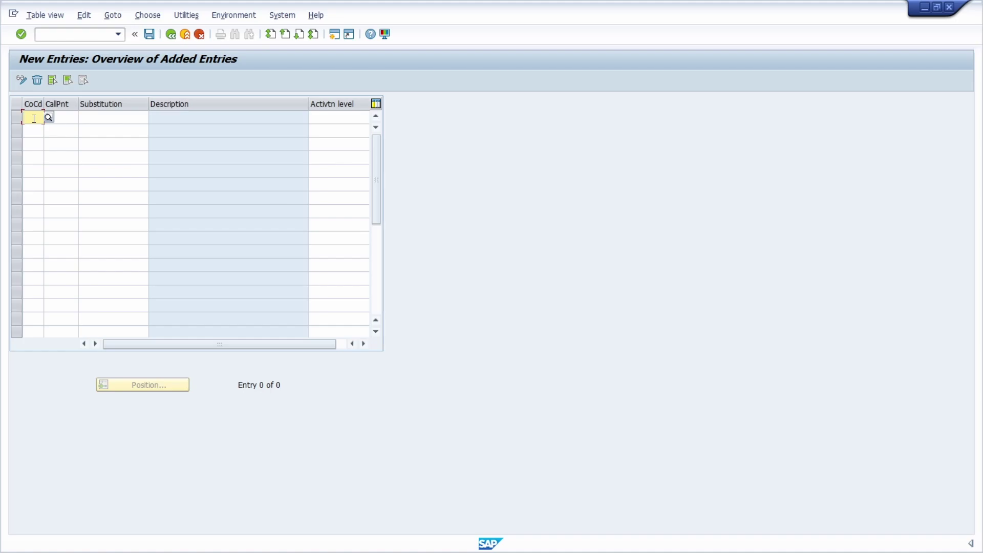
text(1710)
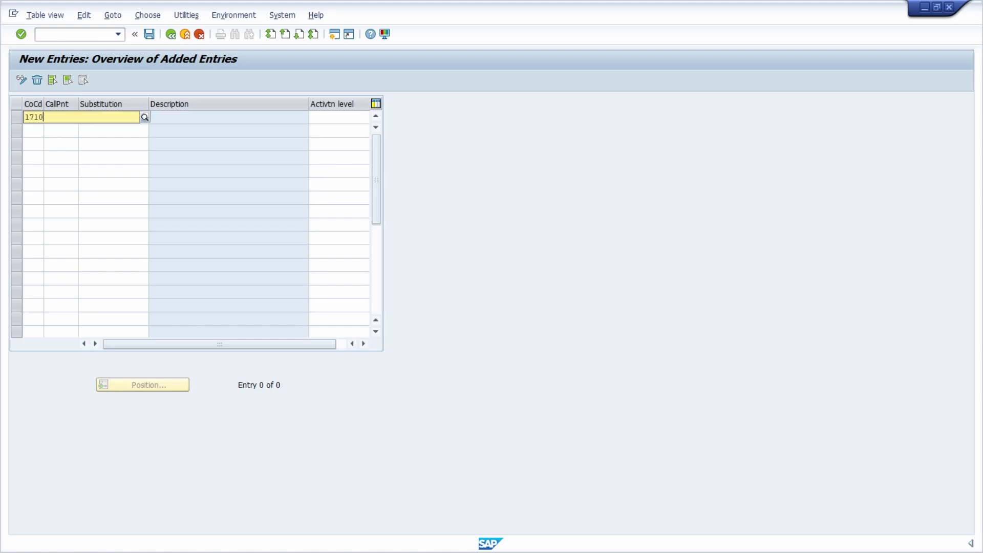
key(Tab)
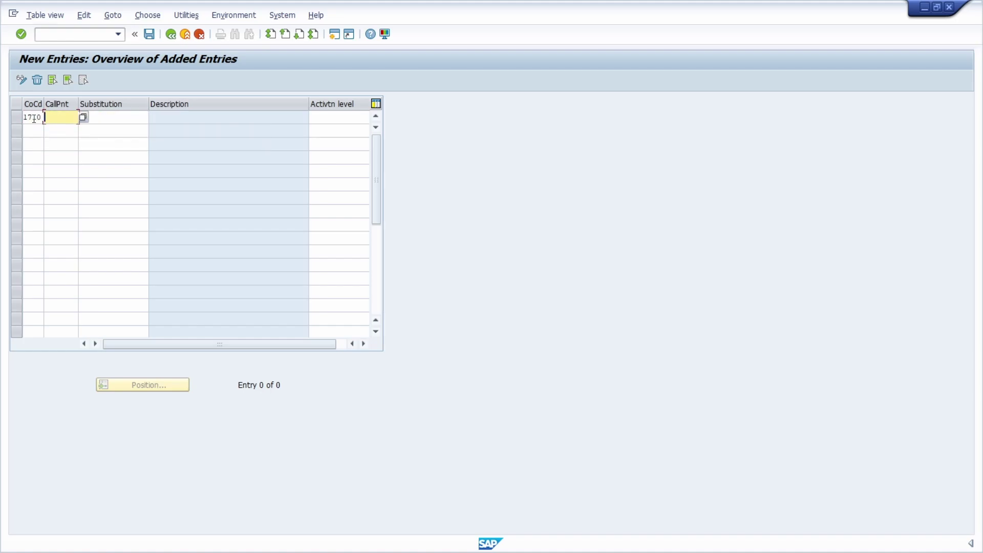
click(83, 120)
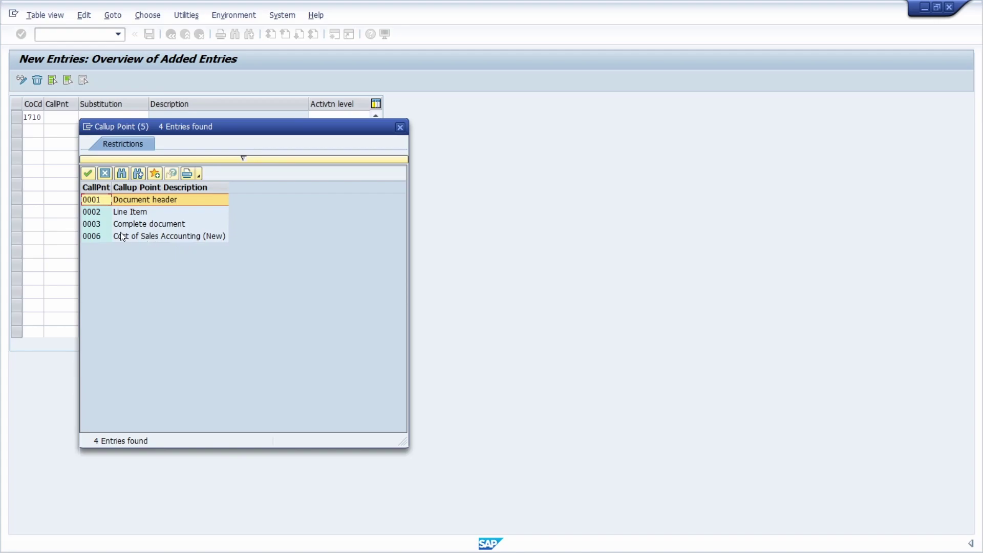
click(101, 212)
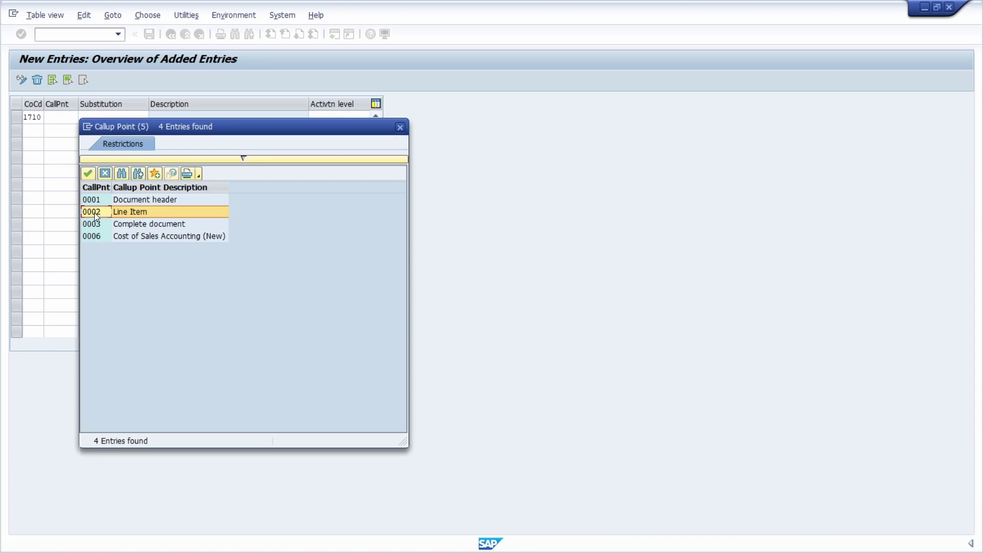
double_click(97, 210)
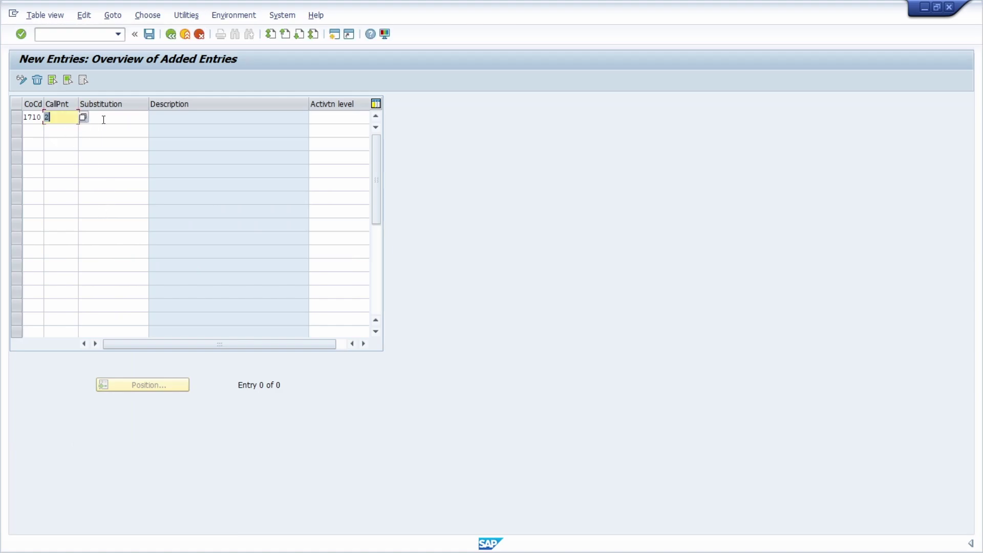
key(Return)
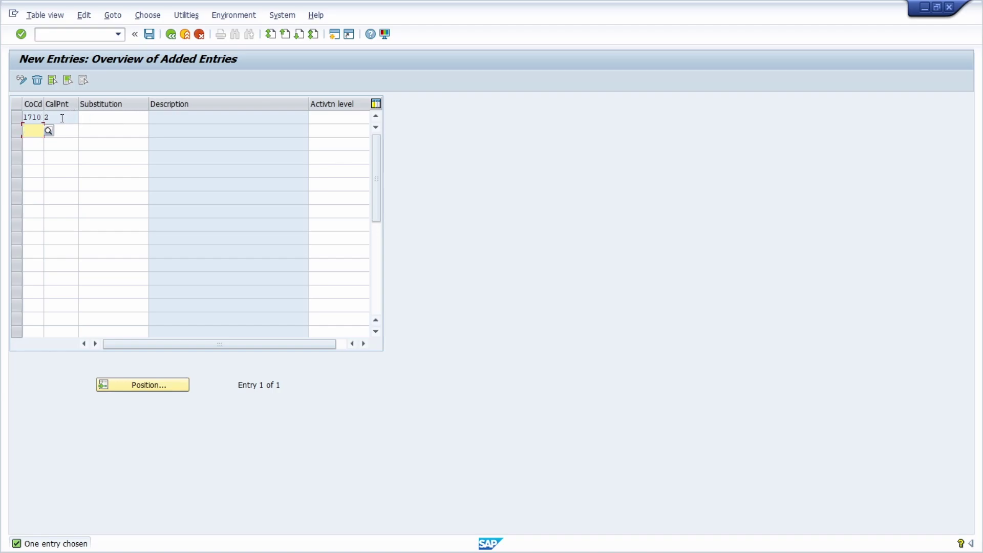
Select the 1710/2 entry and open its substitution maintenance via Environment > Substitution.
click(92, 118)
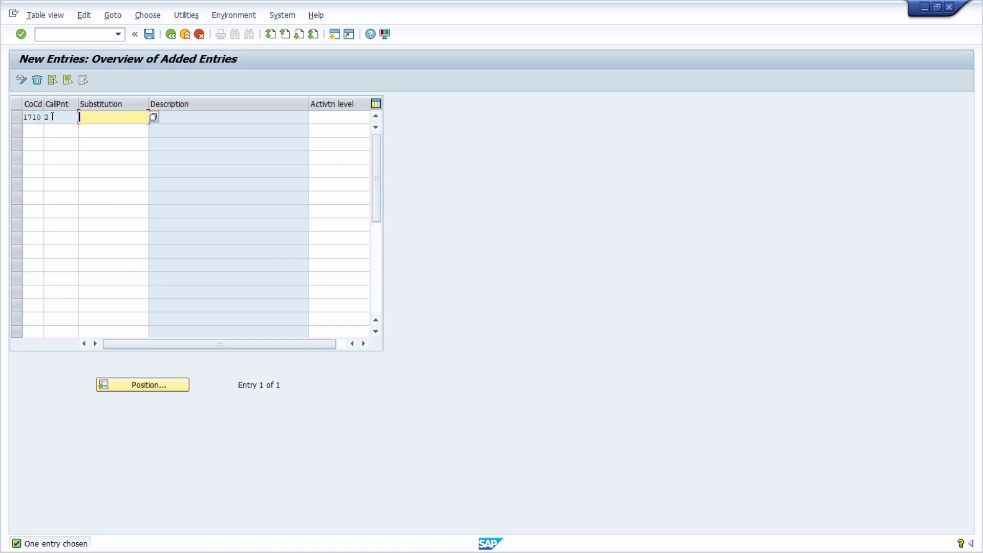
click(329, 118)
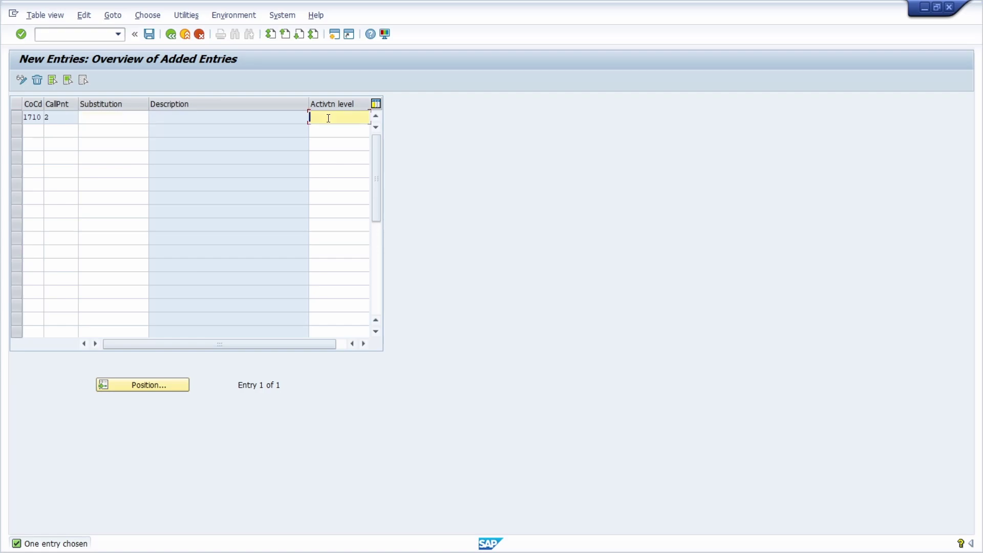
click(17, 117)
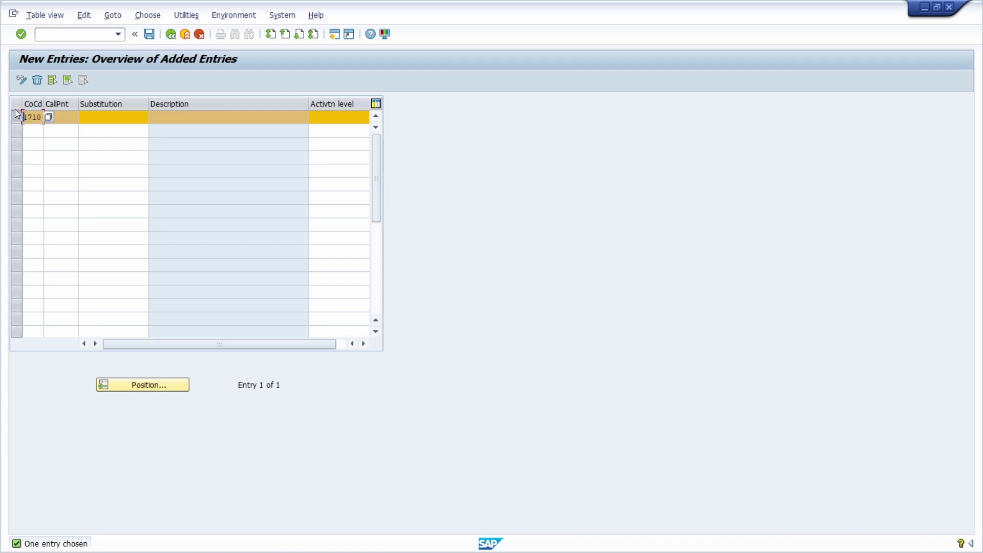
click(228, 16)
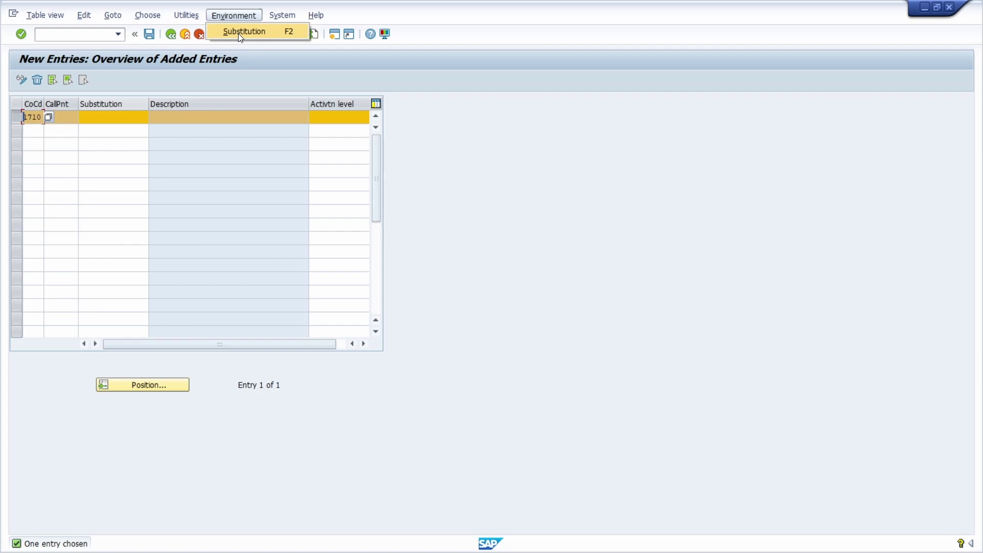
click(238, 32)
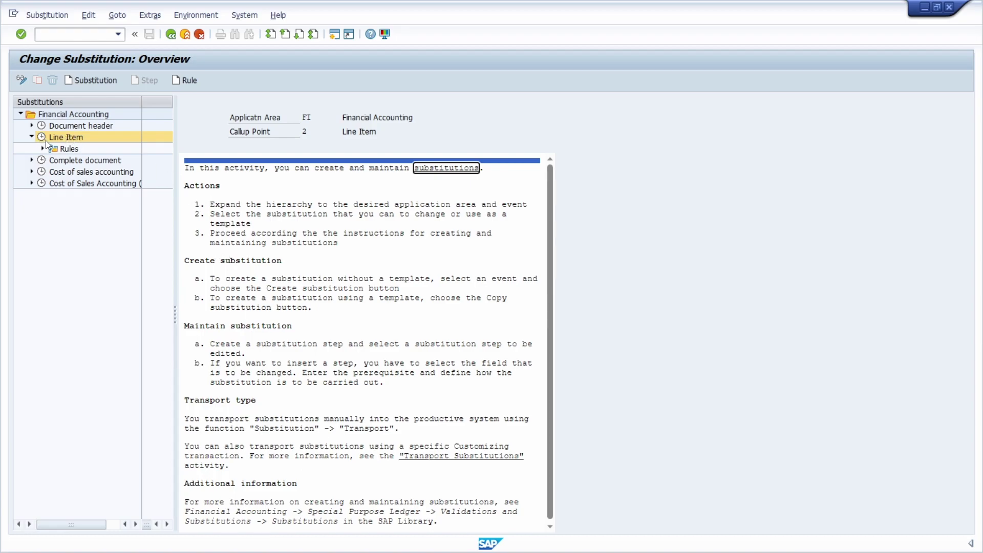
Create a new substitution under the Line Item callup point.
click(66, 137)
click(90, 80)
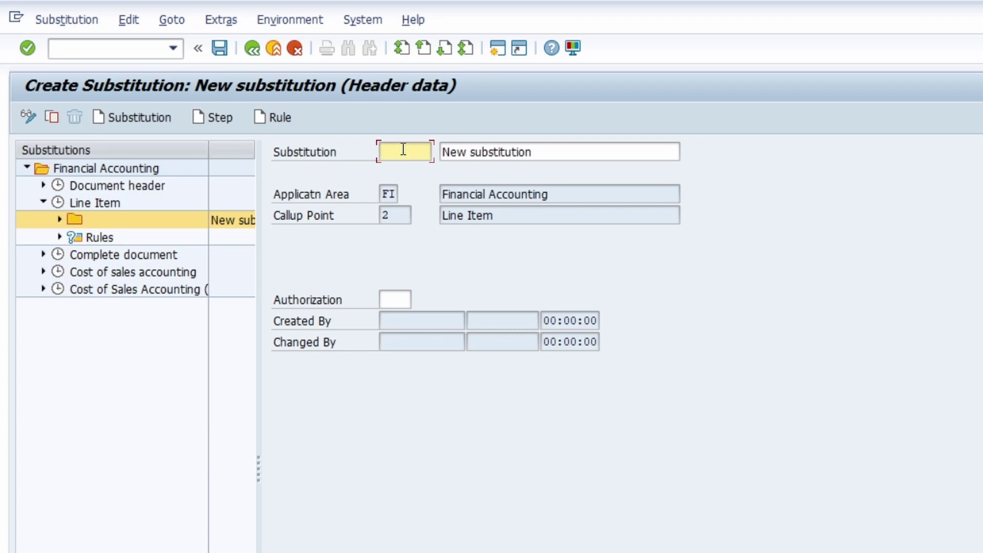
Name the substitution Z_TEST1, describe it 'Substitution for FB70 Profit Center', and confirm.
text(Z_)
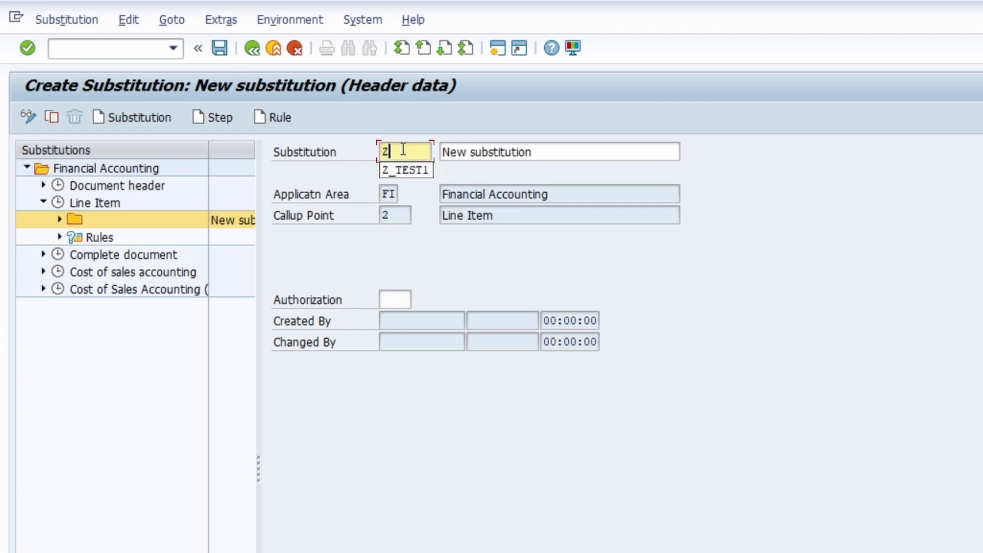
click(404, 170)
click(559, 152)
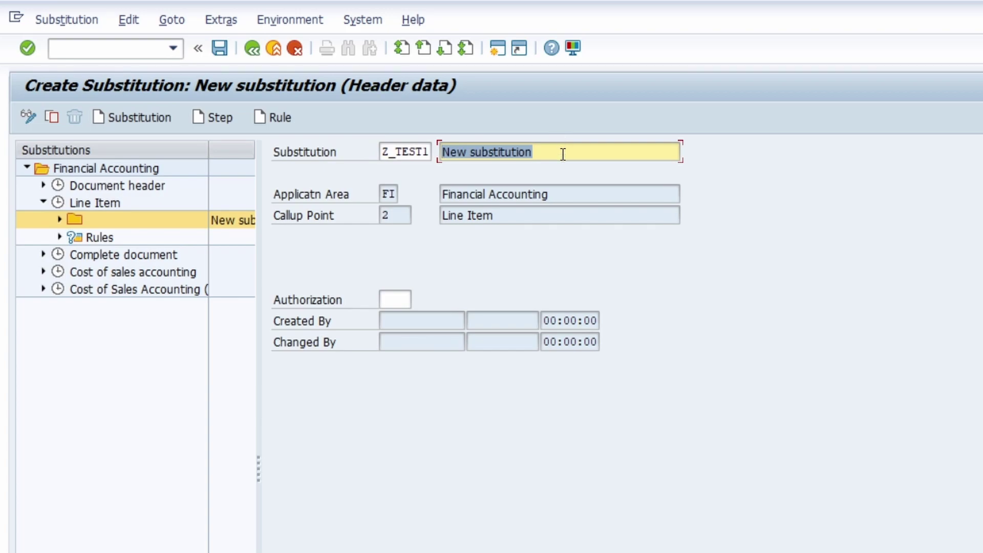
text(Subs)
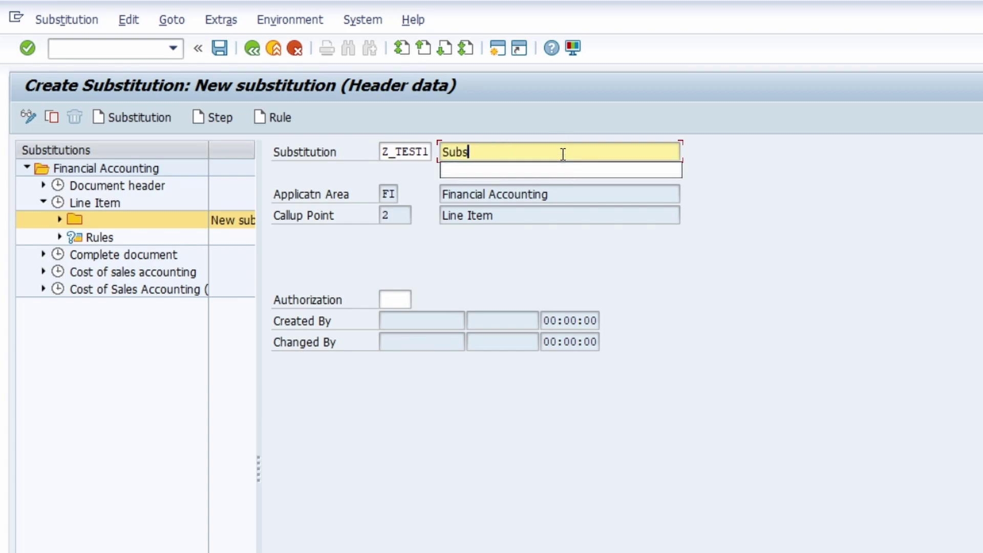
text(titution for FB)
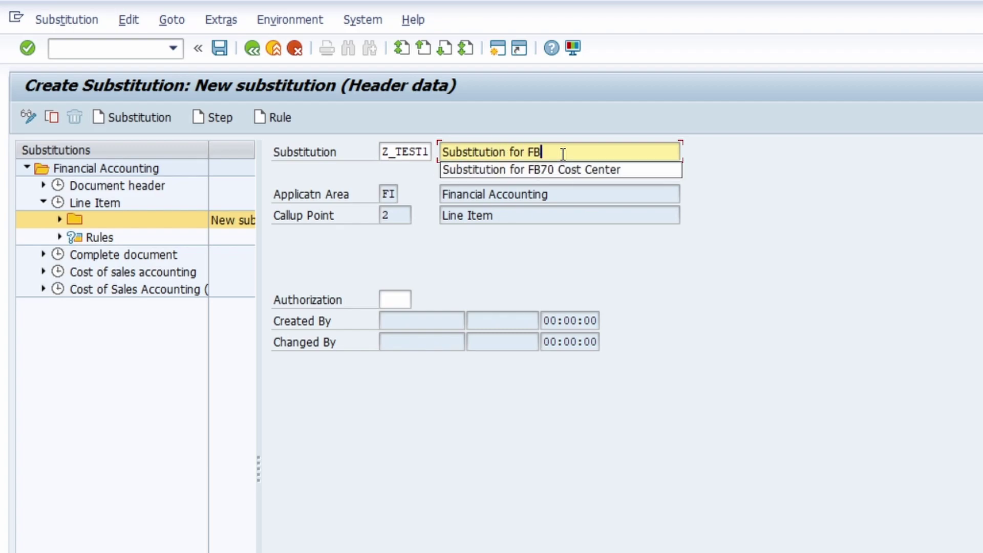
text(70 Profict)
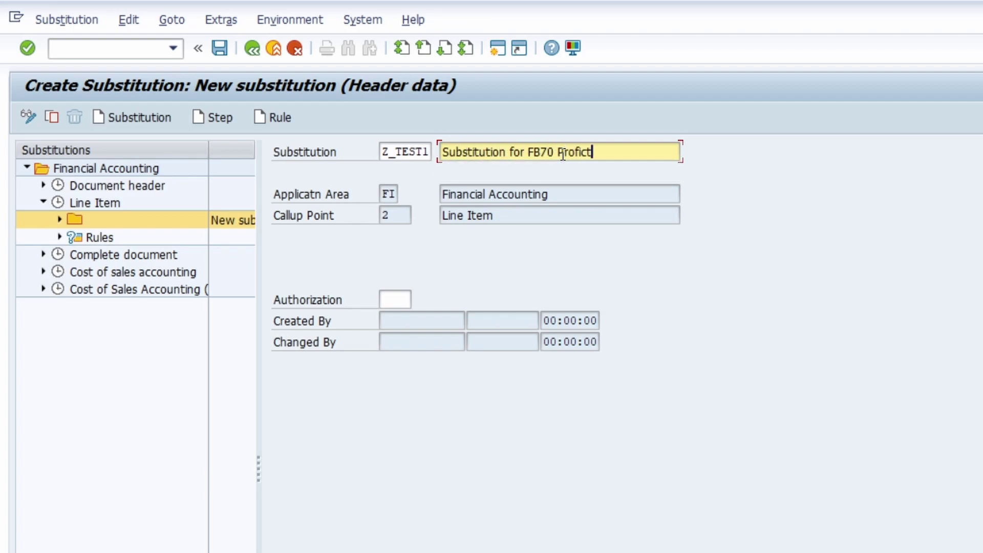
key(BackSpace)
key(BackSpace)
key(BackSpace)
text(it)
key(BackSpace)
key(BackSpace)
text(it Center)
key(Return)
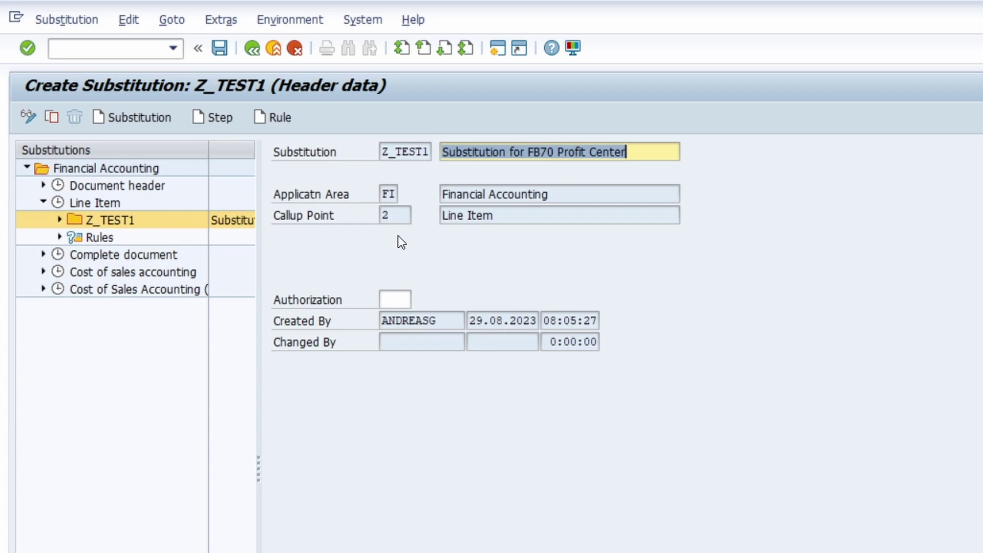
click(398, 300)
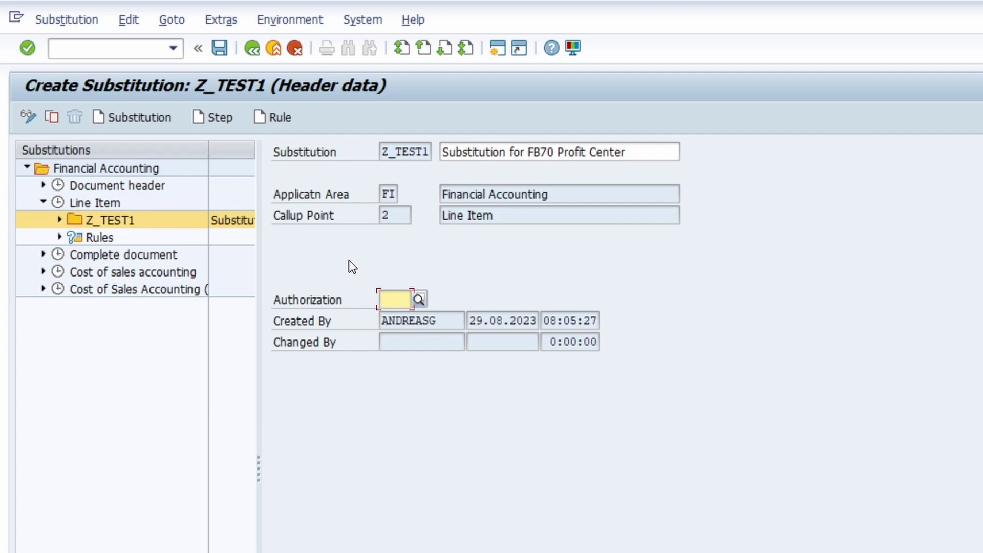
click(59, 220)
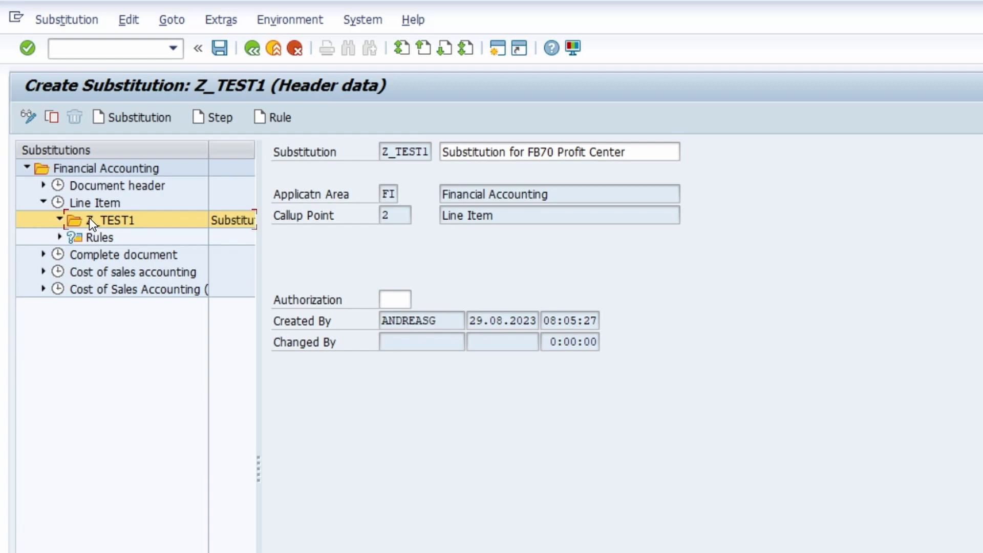
Start a new Z_TEST1 step, then open FB70 for company code 1710 in a new session.
click(214, 117)
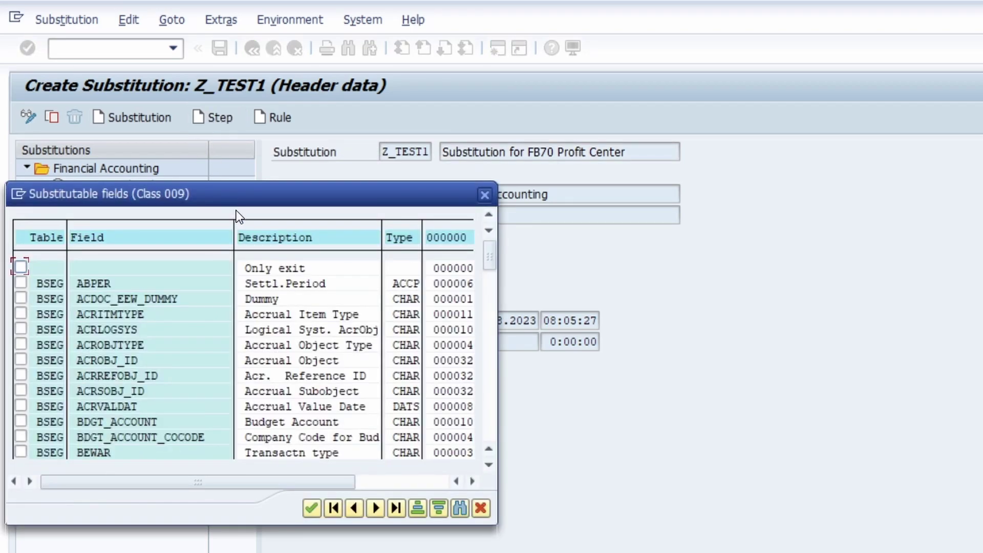
drag(236, 196, 416, 182)
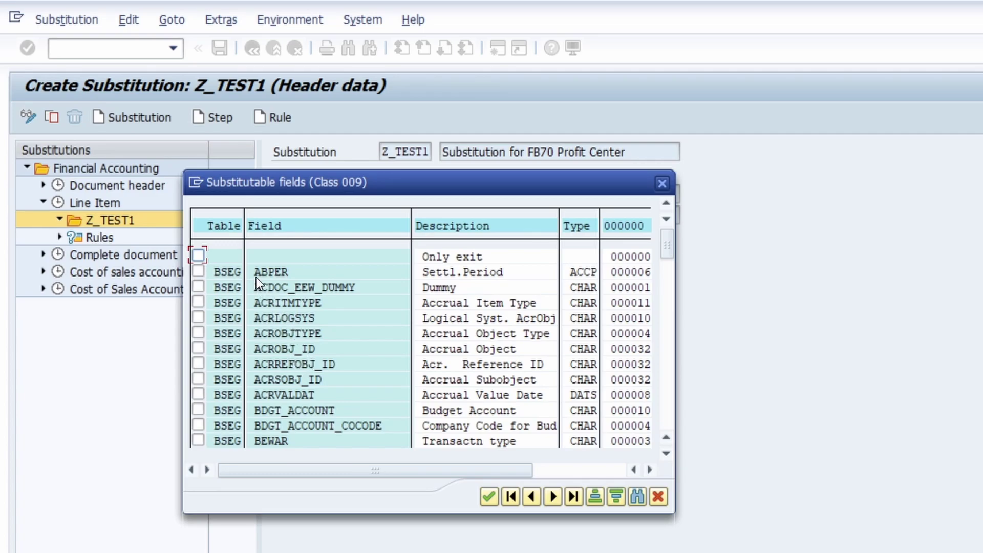
click(195, 182)
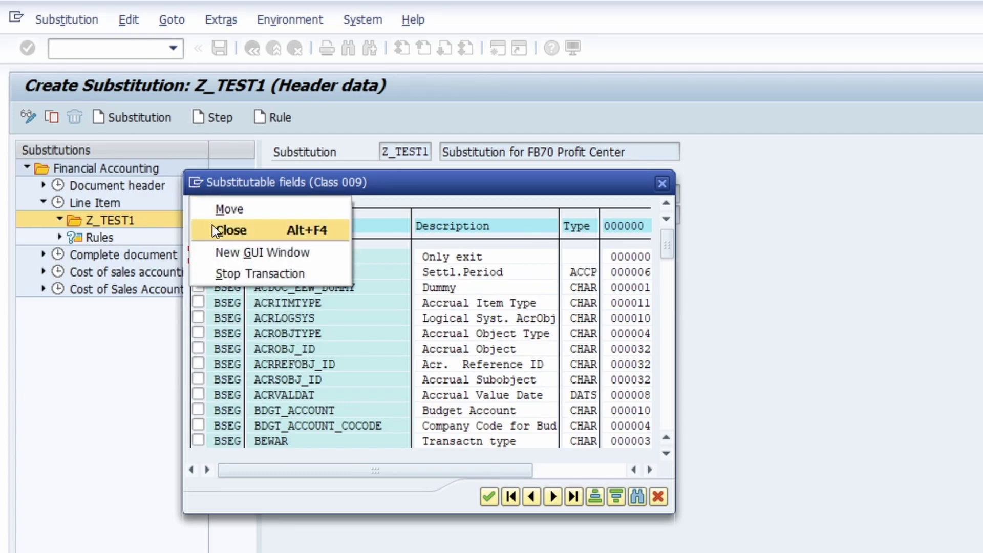
click(231, 251)
text(fb70)
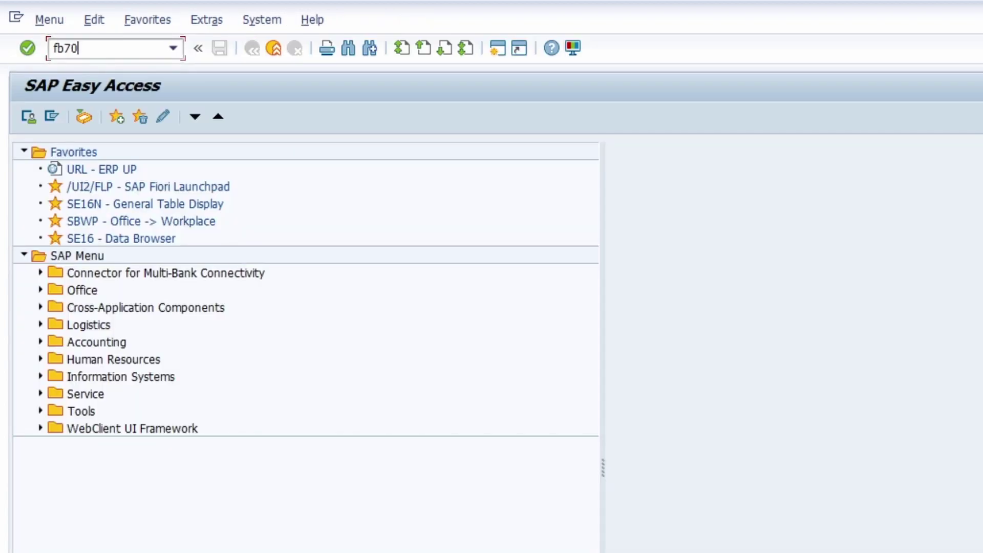
key(Return)
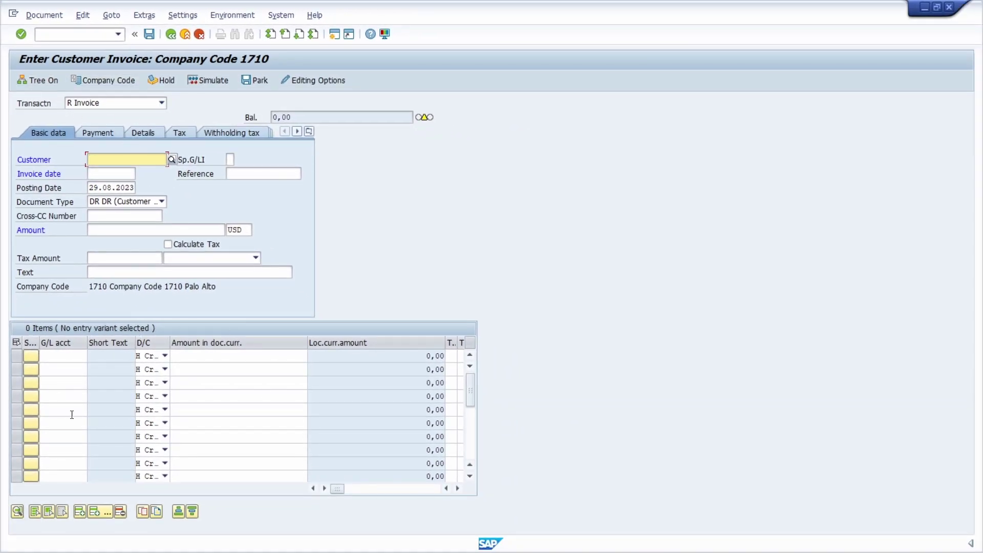
Scroll the FB70 item table right to the Profit center column and select its first cell.
click(458, 490)
click(459, 490)
click(459, 489)
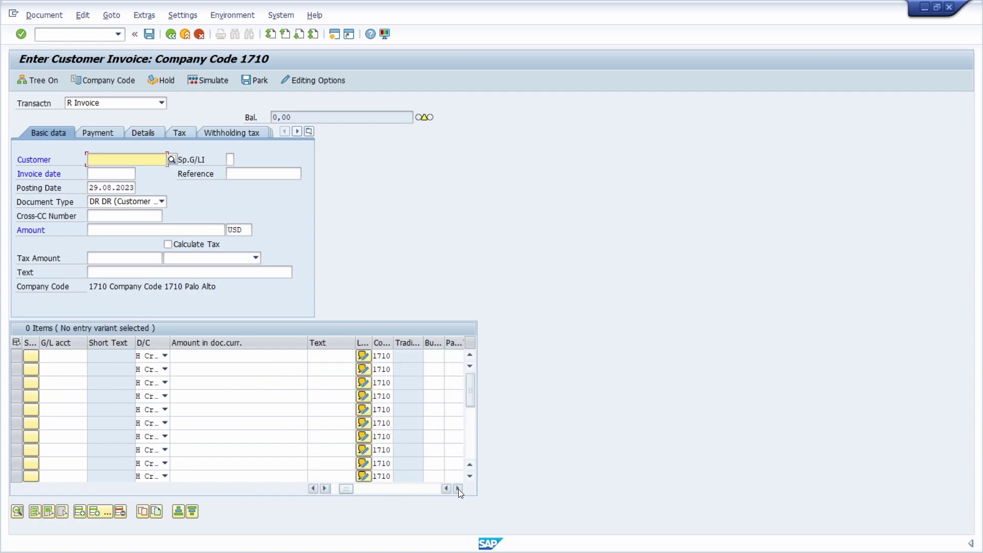
click(458, 489)
click(459, 489)
click(459, 490)
click(459, 490)
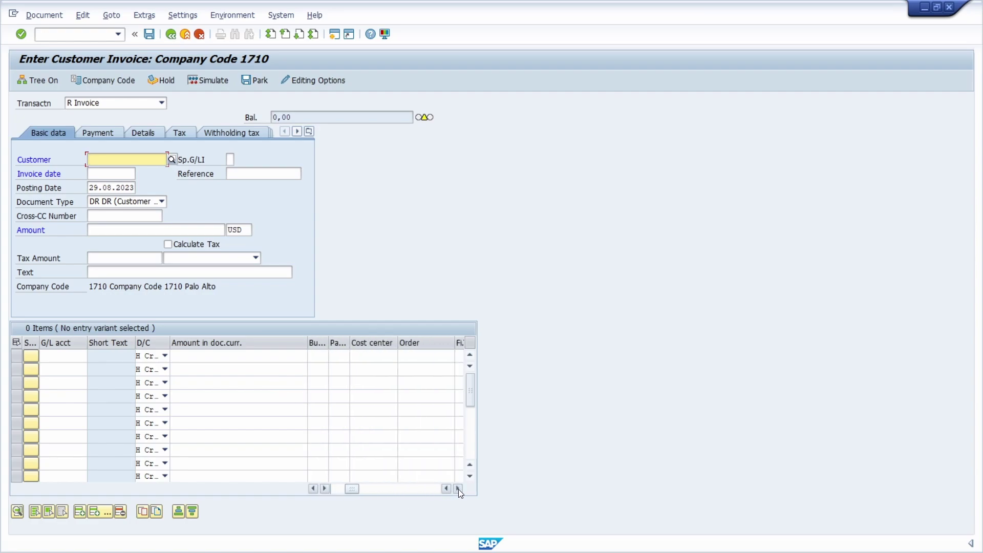
click(459, 489)
click(459, 489)
click(458, 490)
click(458, 490)
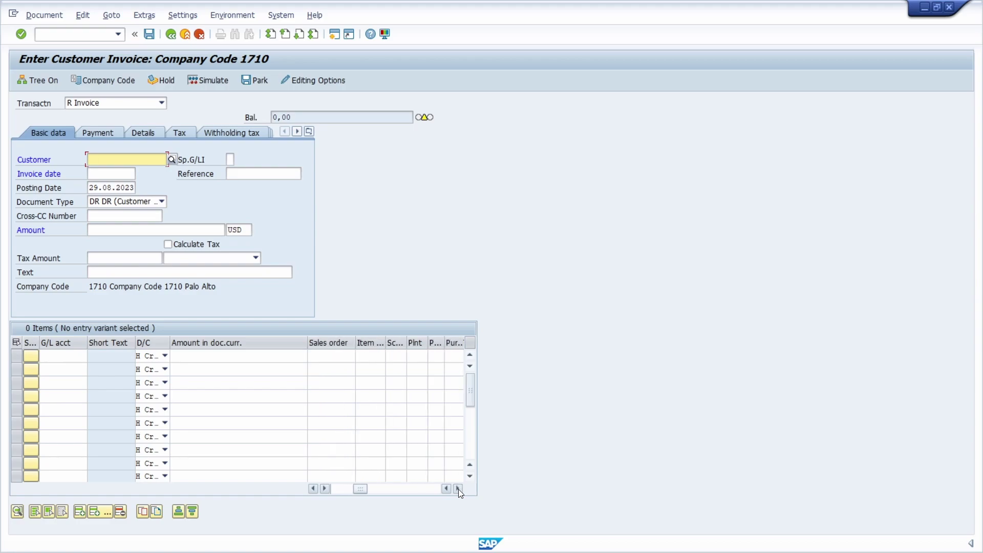
click(458, 489)
click(458, 490)
click(412, 356)
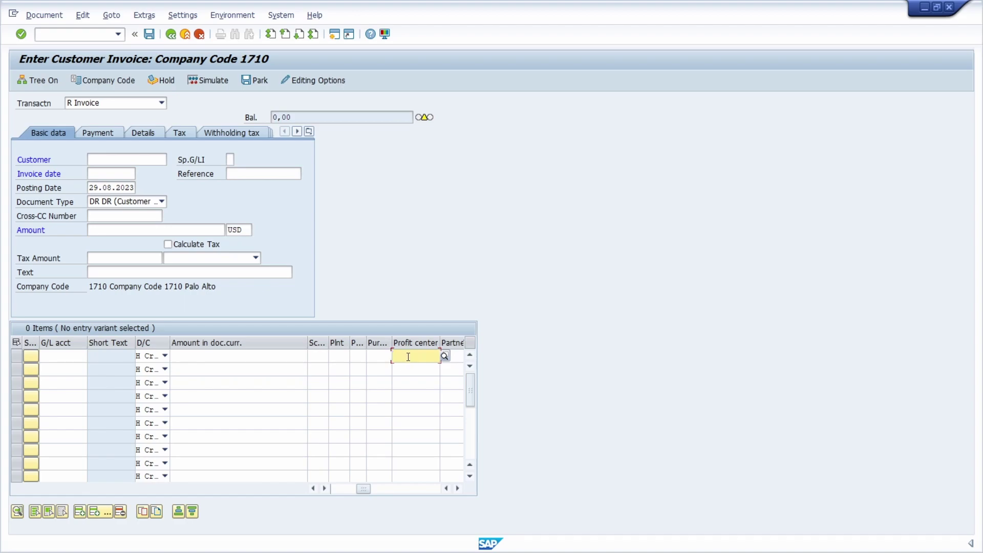
click(410, 362)
key(F1)
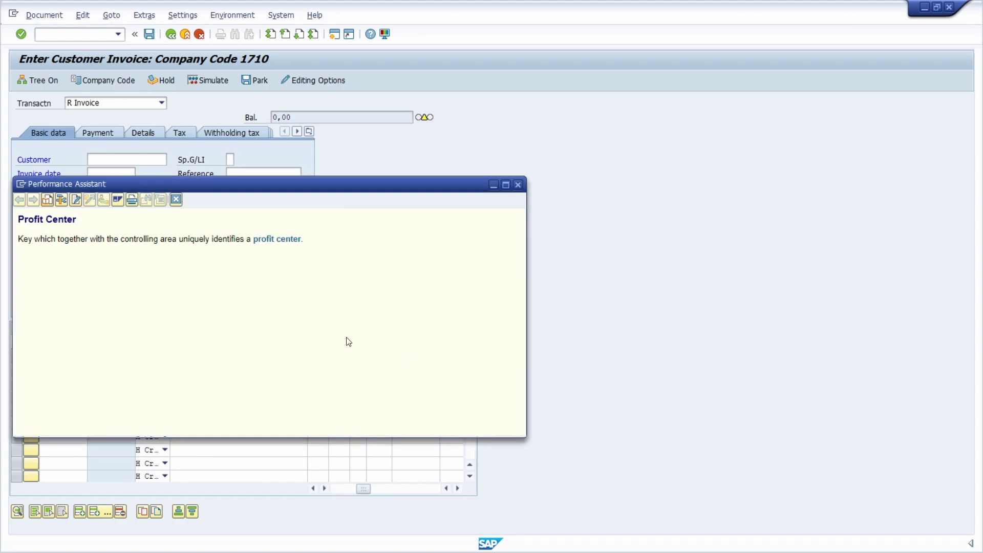
click(61, 200)
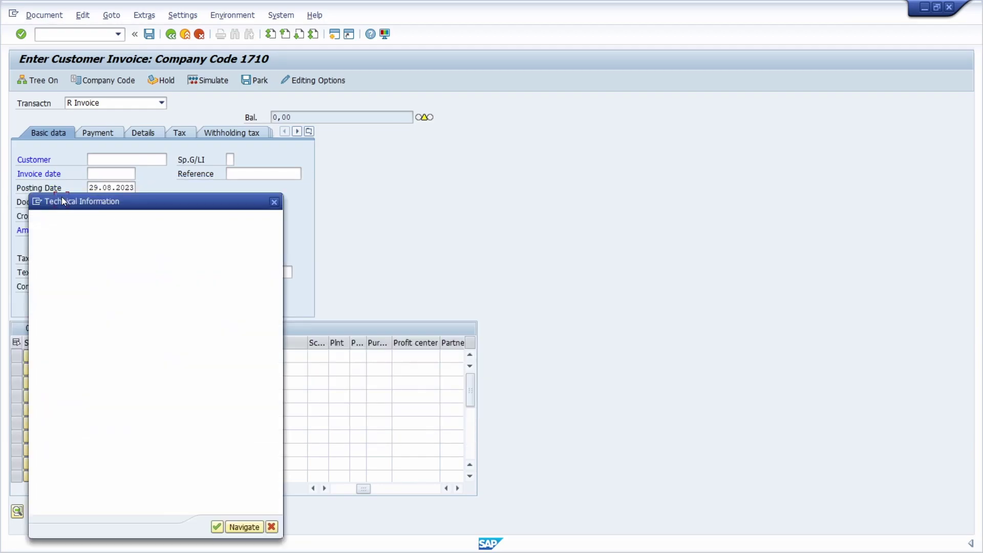
double_click(136, 405)
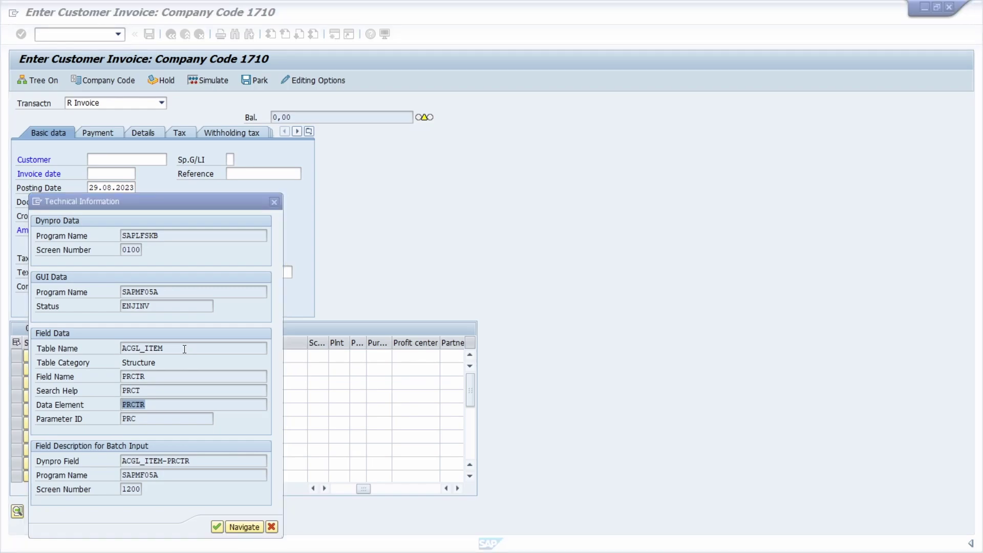
click(185, 349)
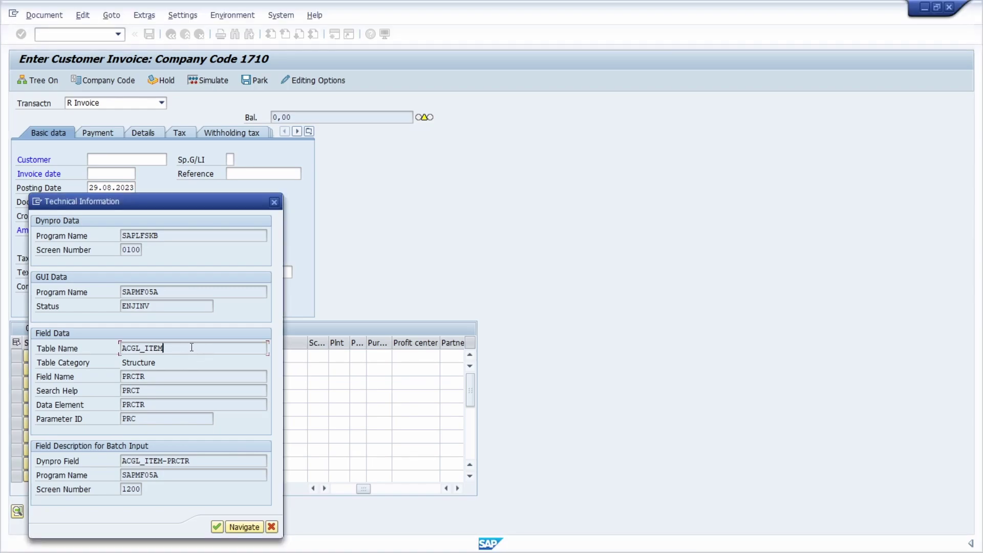
double_click(151, 405)
click(158, 405)
double_click(158, 405)
double_click(151, 405)
click(275, 204)
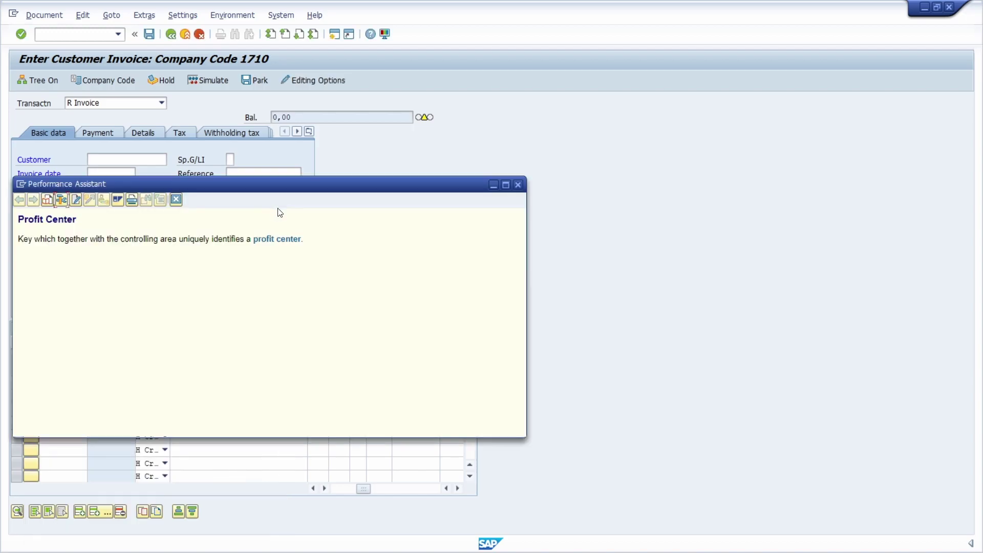
click(513, 183)
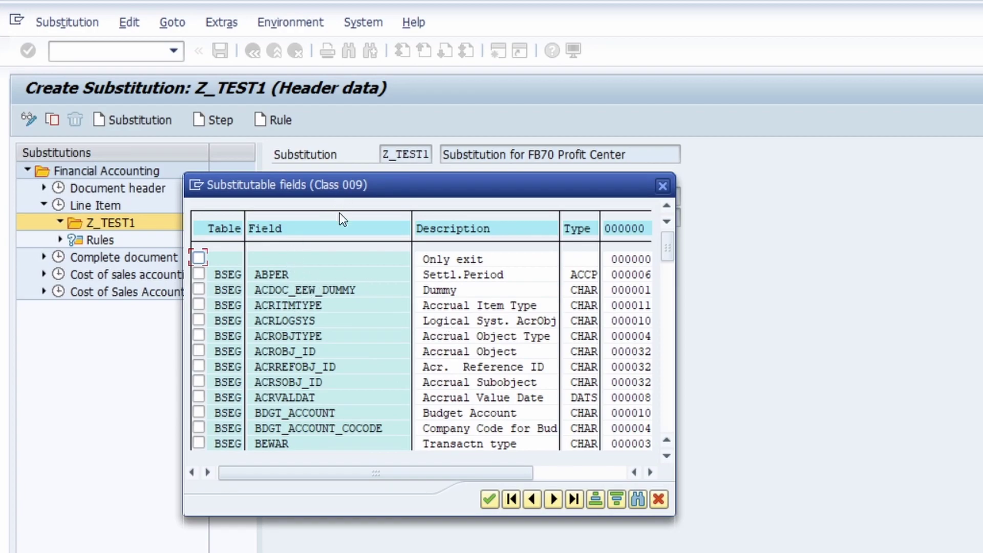
Search the substitutable fields for PRCTR and choose BSEG-PRCTR (Profit Center).
key(ctrl+f)
text(PRCTR)
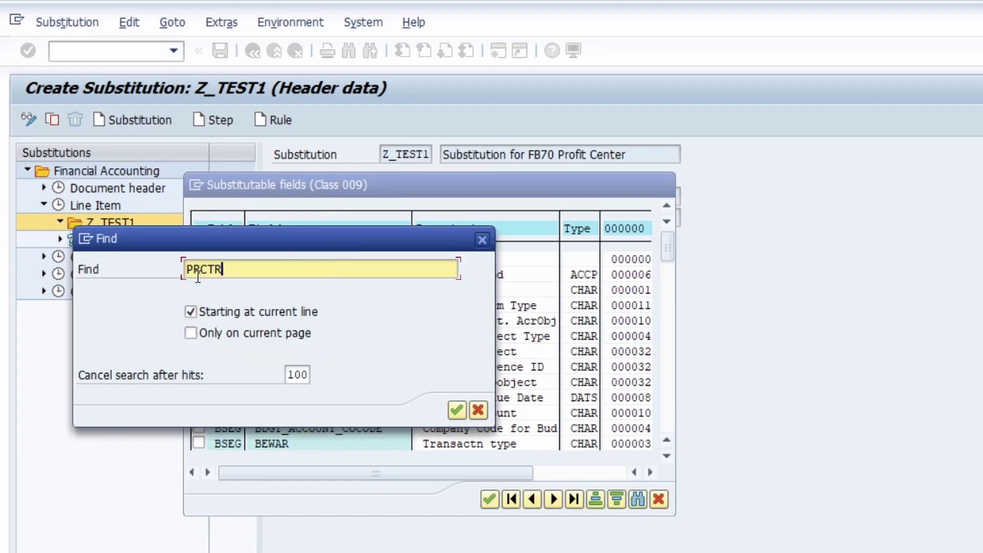
click(457, 410)
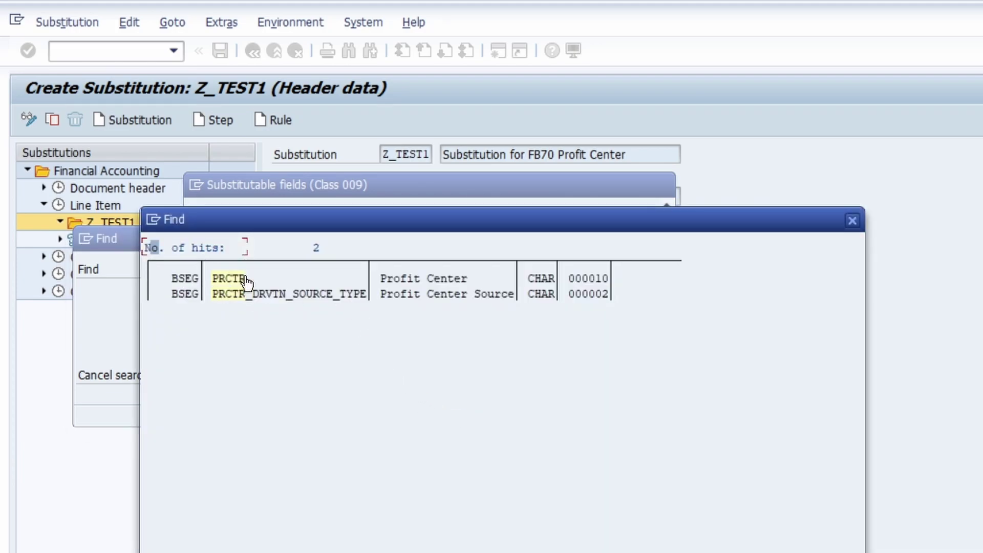
click(191, 277)
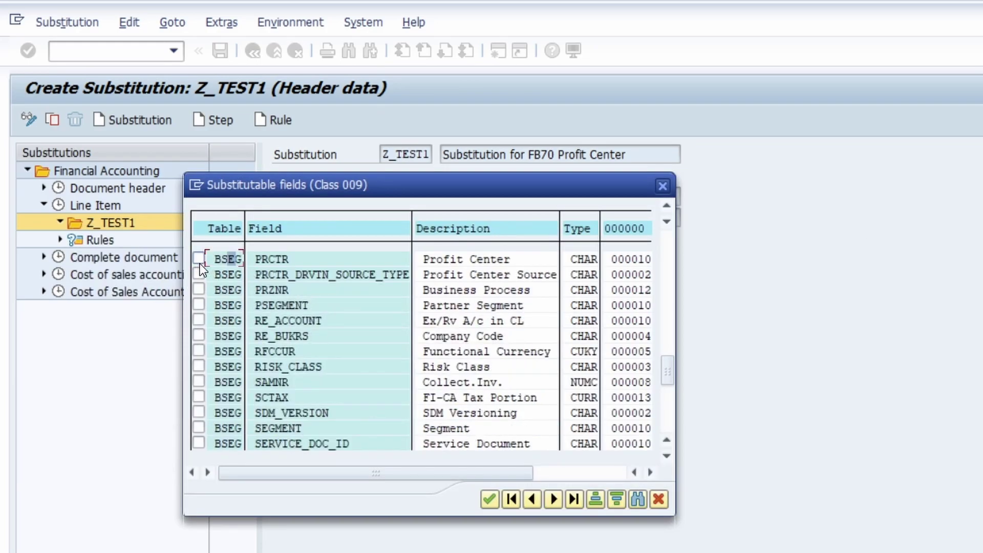
click(200, 262)
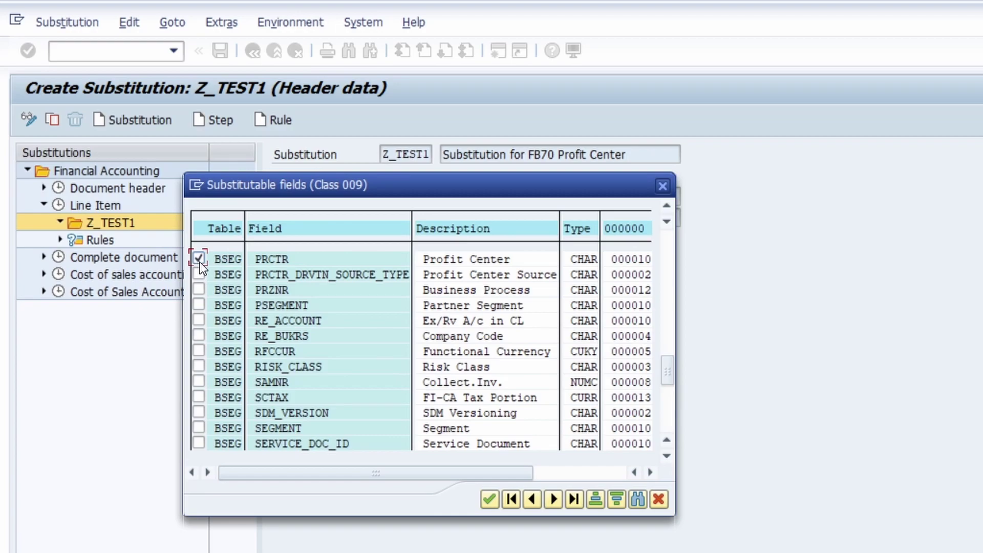
click(487, 500)
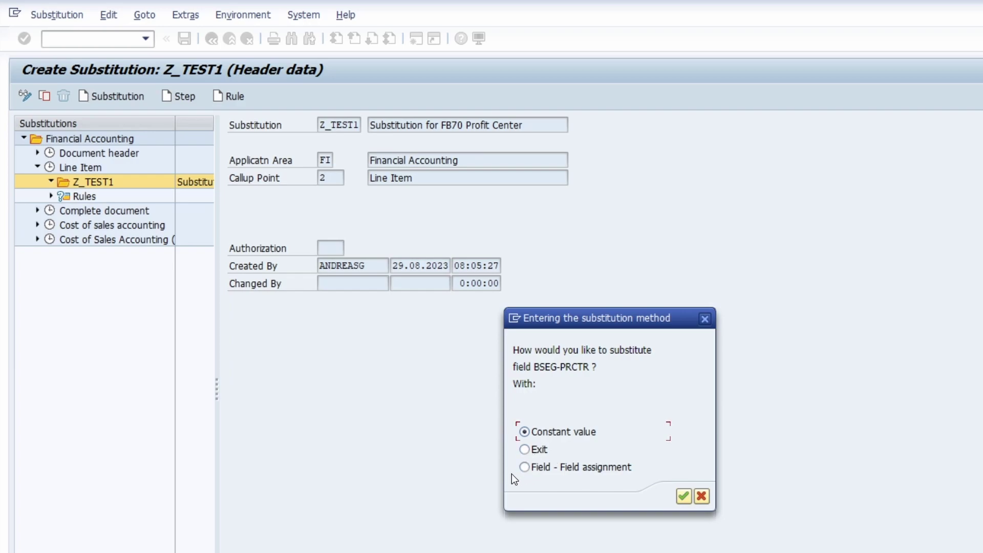
Use a constant-value substitution, title Step 001 'Substitute Profit Center', and open its prerequisite.
click(683, 497)
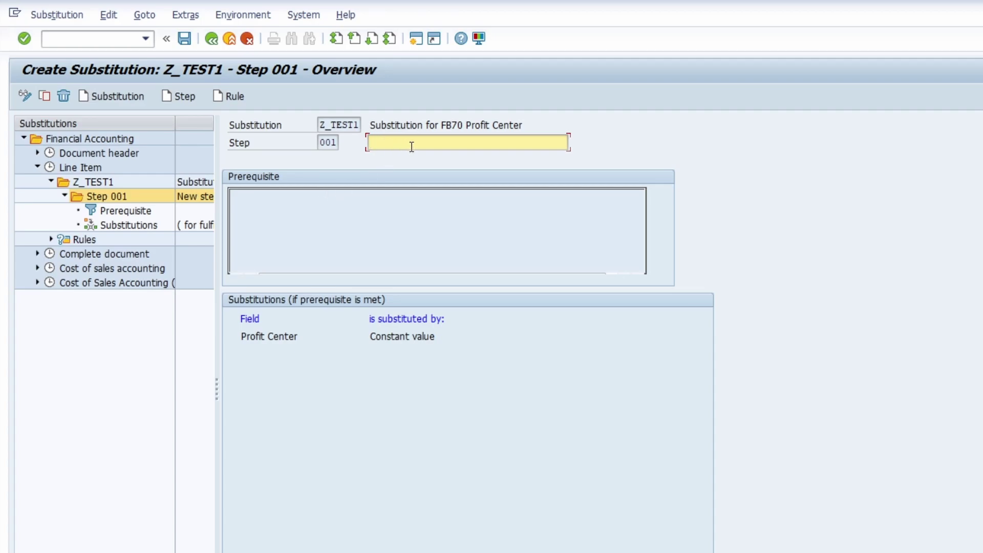
text(Substit)
text(ute Profit Center)
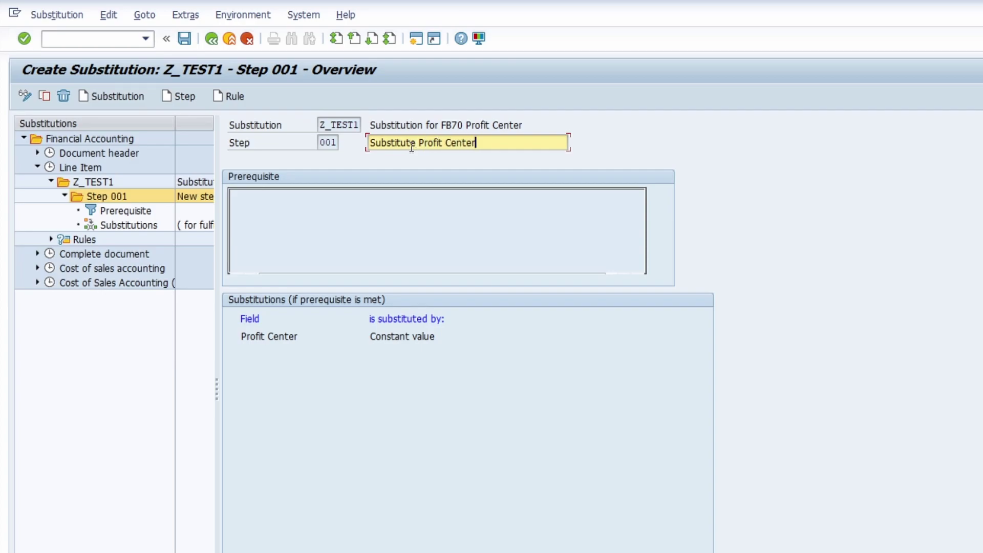
key(Return)
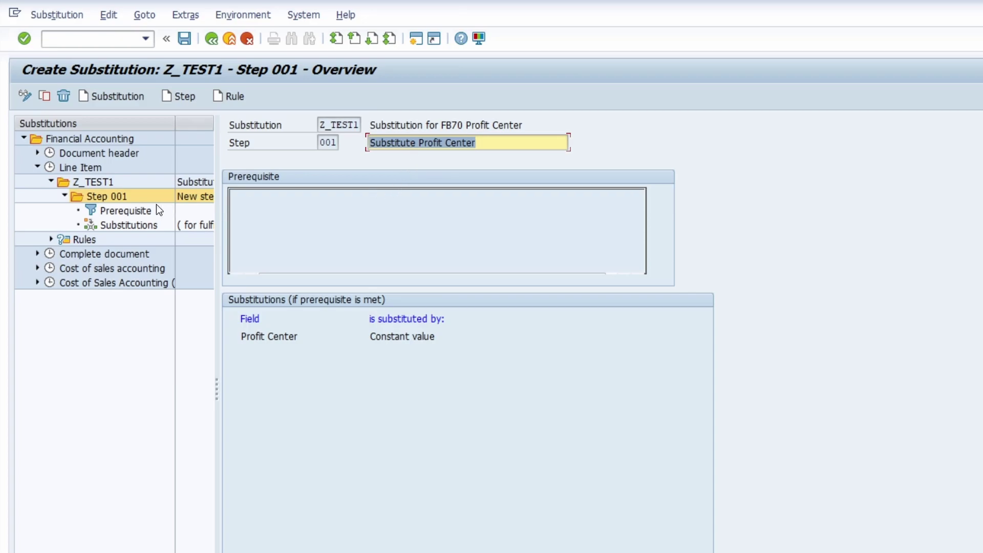
double_click(121, 211)
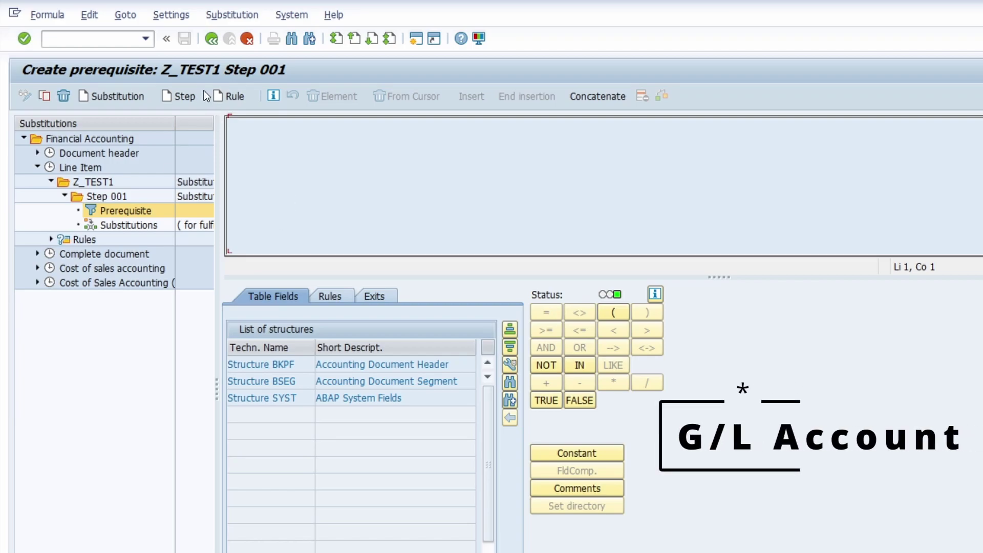
click(14, 13)
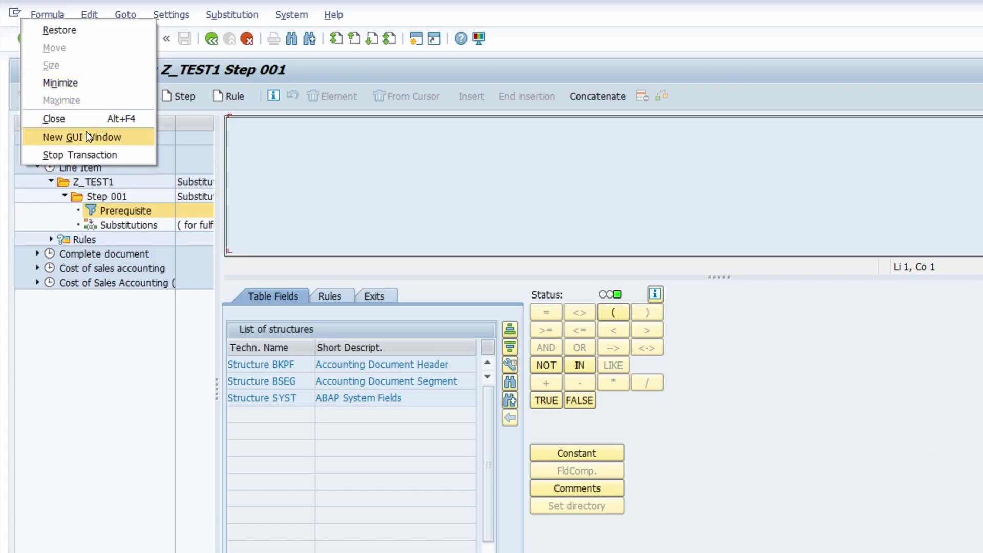
click(295, 137)
click(88, 38)
text(/of)
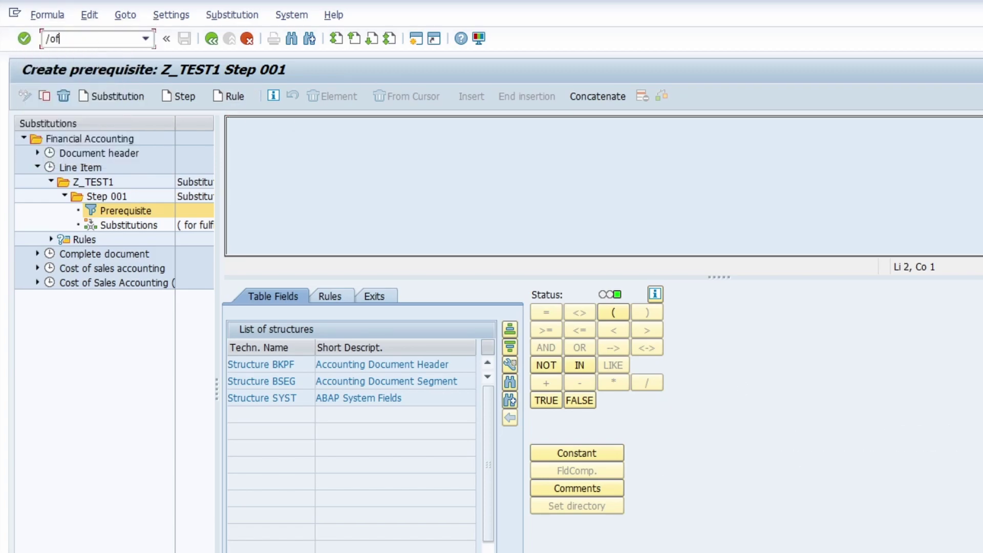
text(b70)
key(Return)
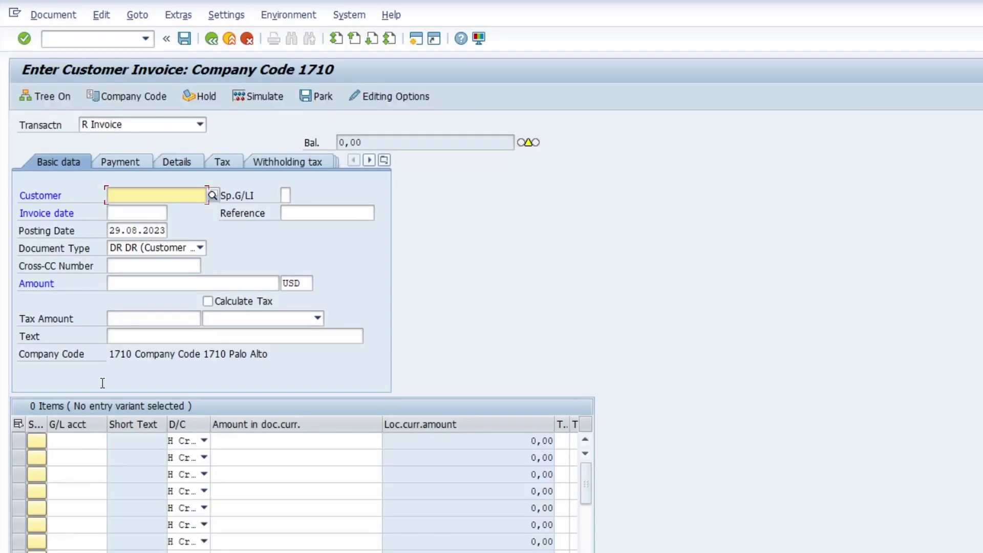
click(77, 440)
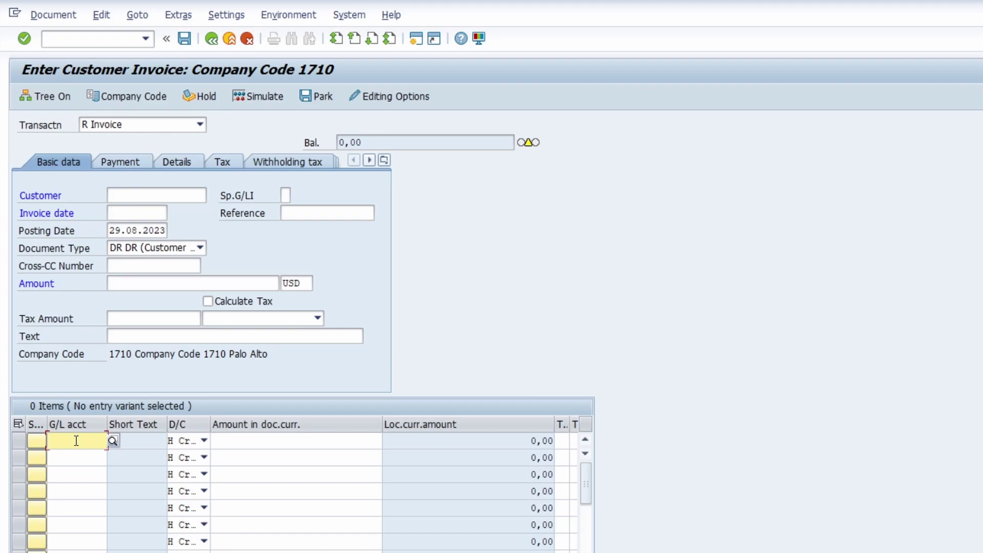
key(F1)
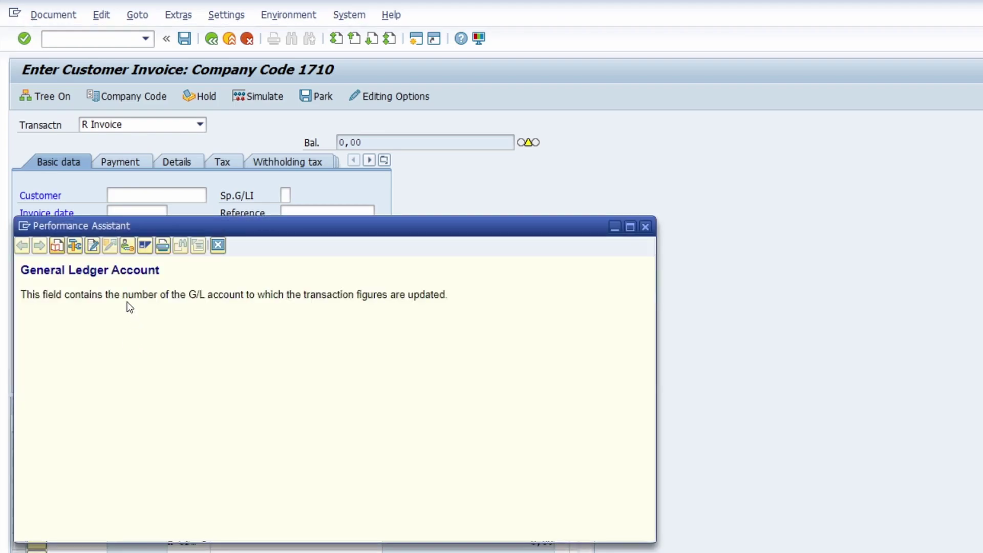
click(74, 245)
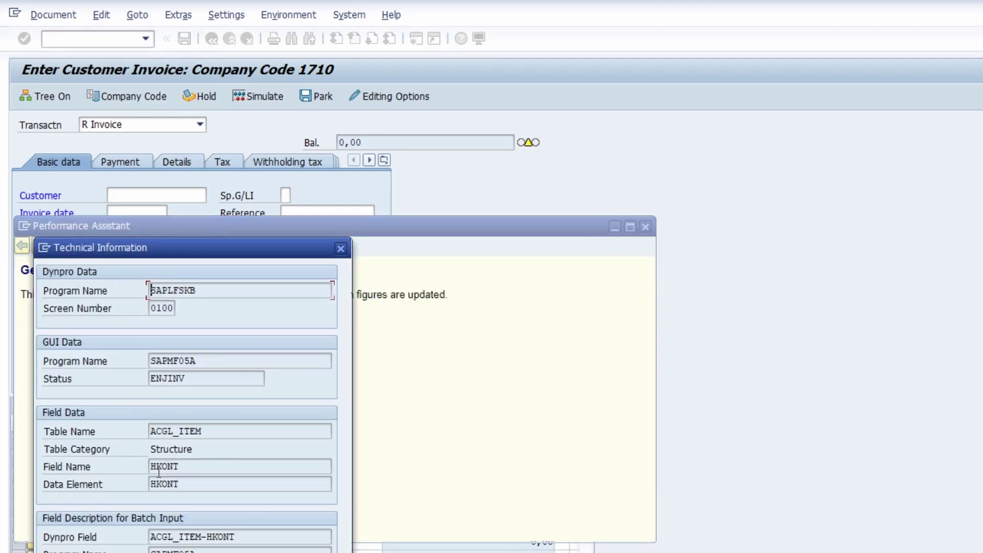
click(340, 249)
click(645, 226)
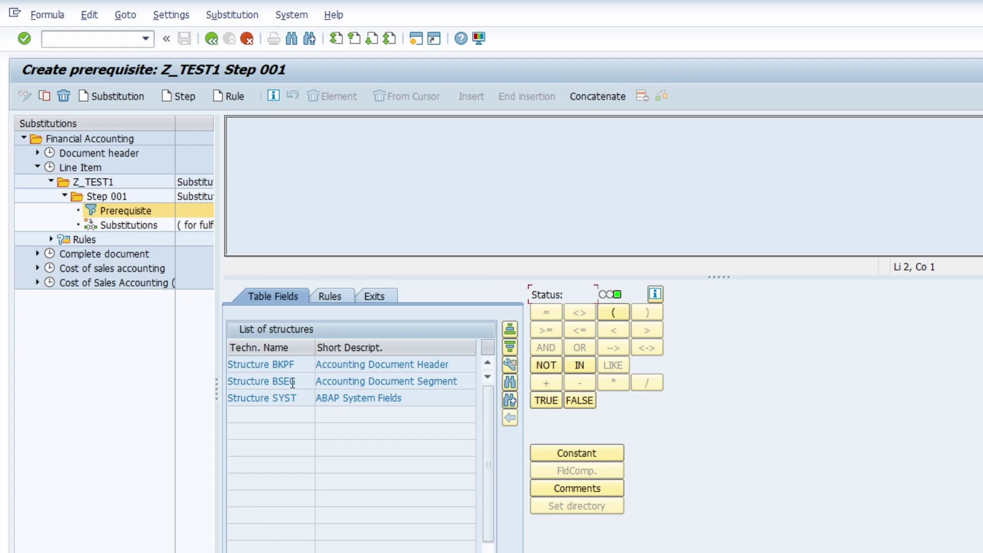
Build the Step 001 prerequisite BSEG-HKONT = '11001099' from the BSEG field list.
double_click(292, 382)
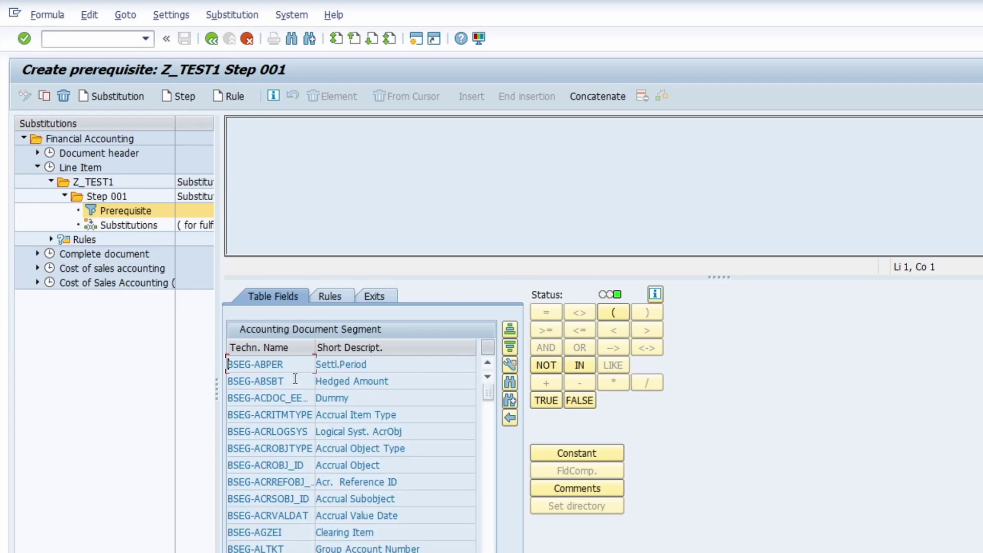
key(ctrl+f)
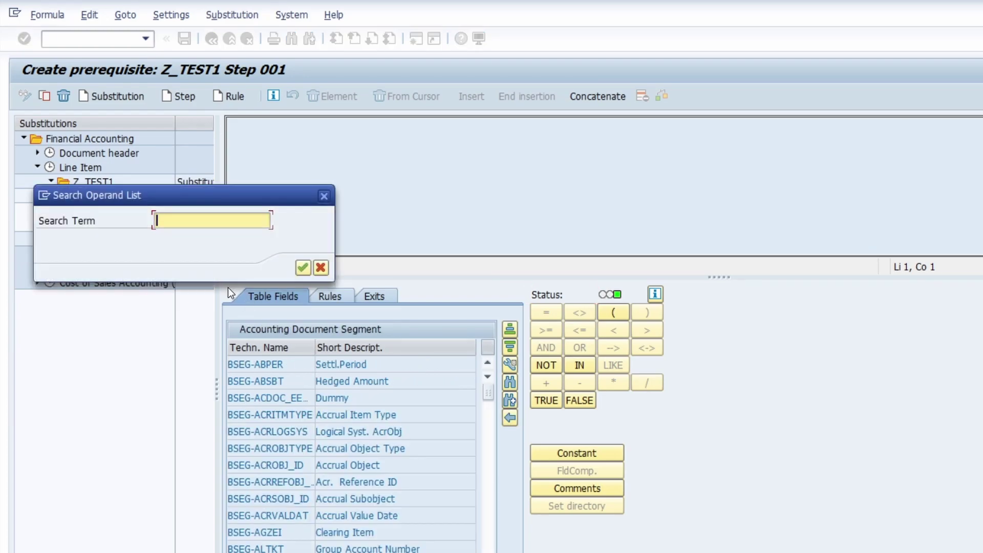
text(HKONT)
click(302, 269)
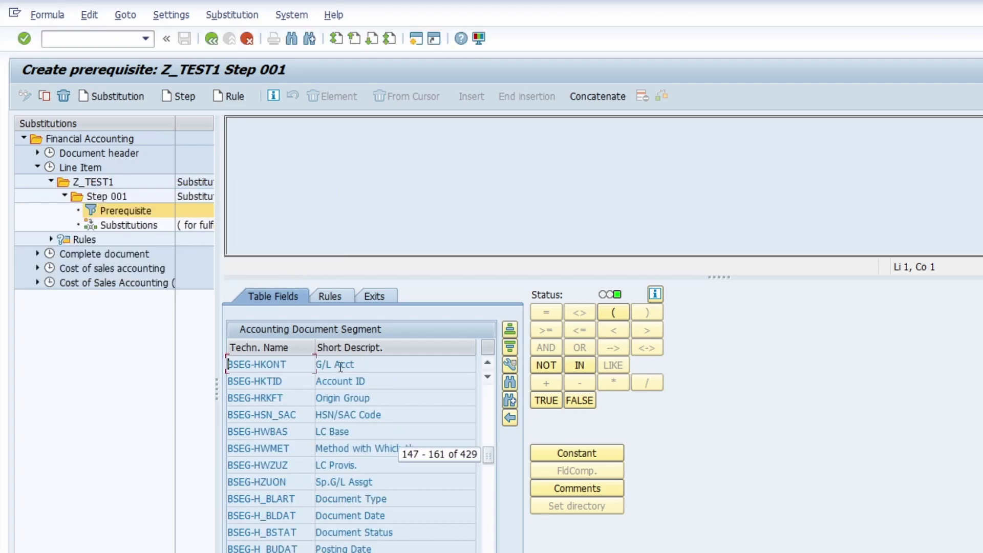
double_click(286, 365)
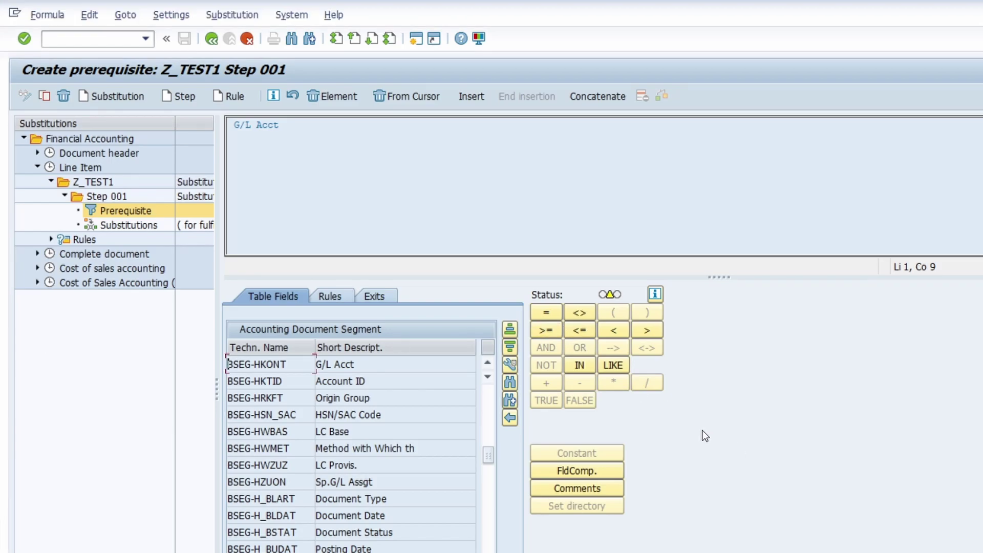
click(545, 313)
click(580, 451)
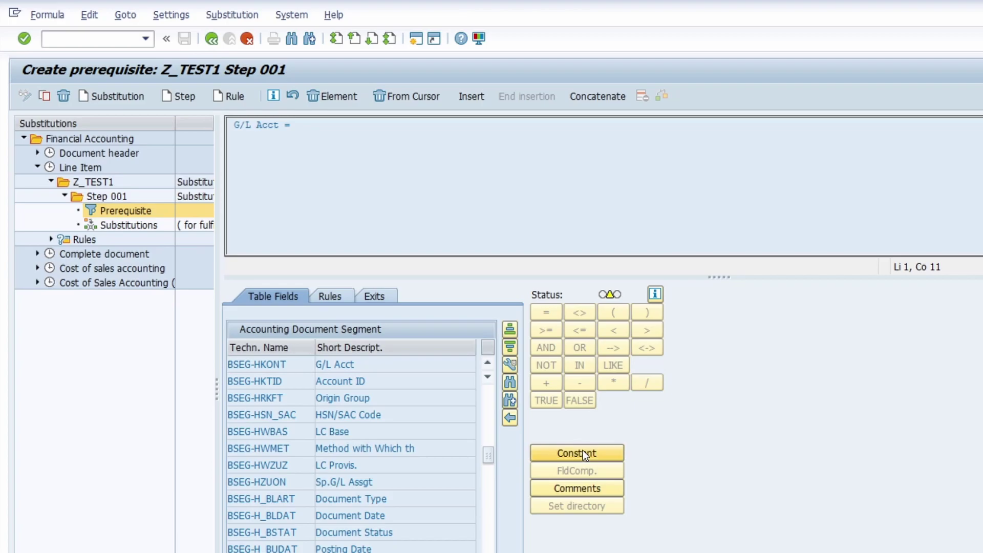
text(11001099)
click(251, 268)
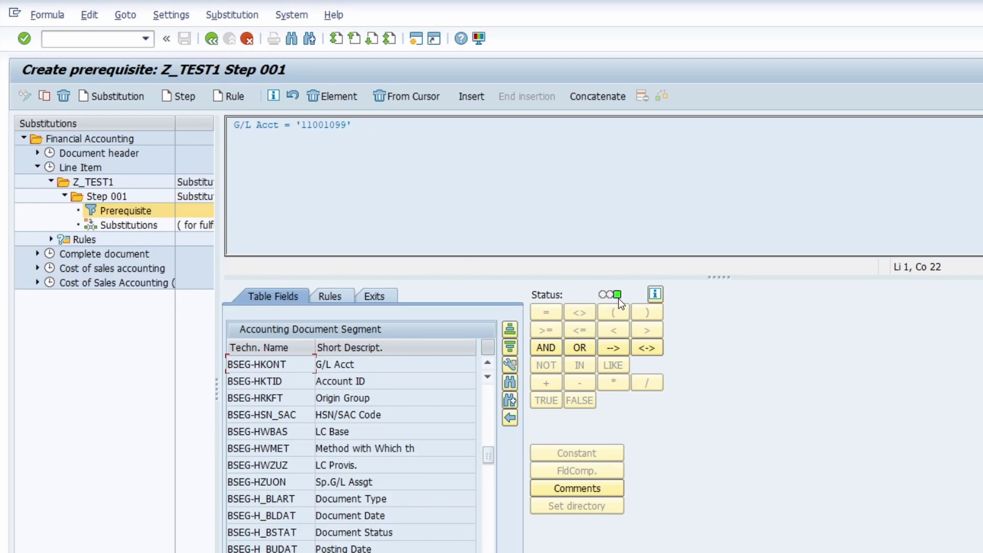
mouse_move(619, 300)
Save Z_TEST1 with its new G/L account prerequisite and open the Step 001 Substitutions screen.
click(352, 124)
click(211, 38)
click(185, 39)
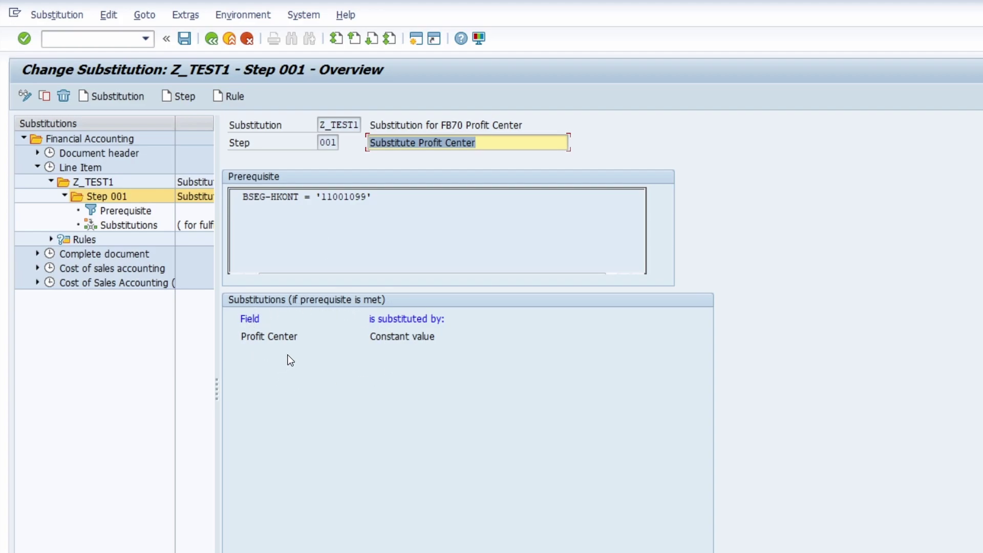
double_click(129, 225)
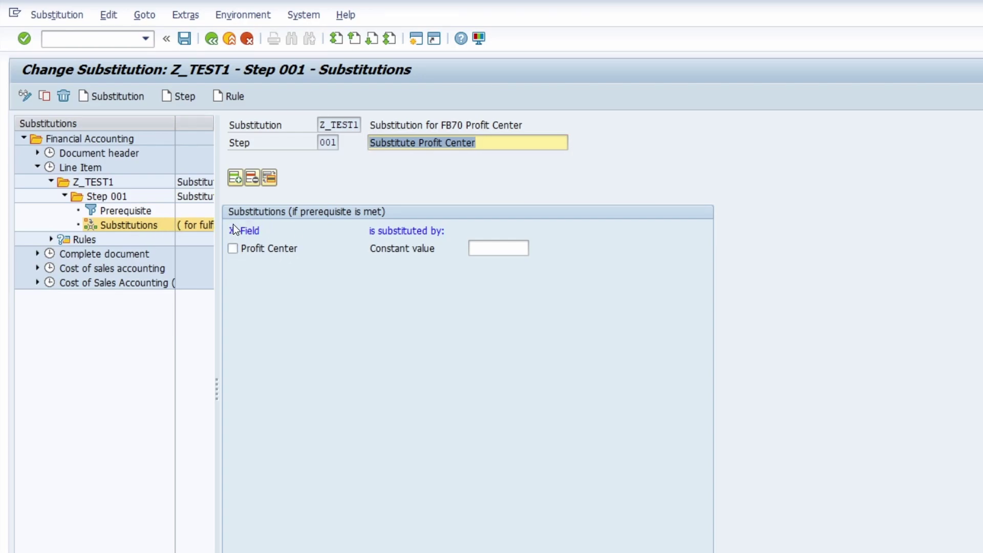
Substitute Profit Center with the constant YB600 in Step 001 and save Z_TEST1.
click(233, 250)
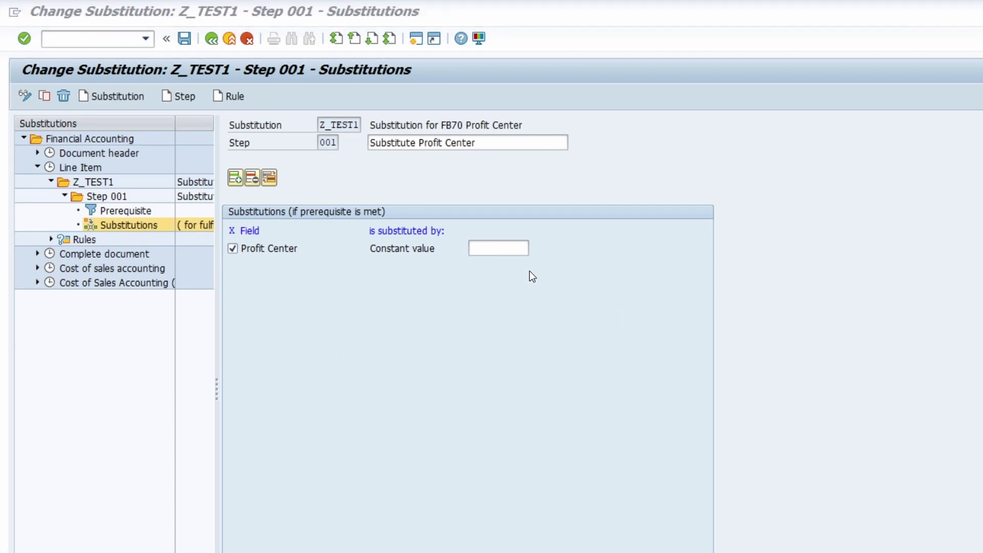
key(Tab)
text(YB600)
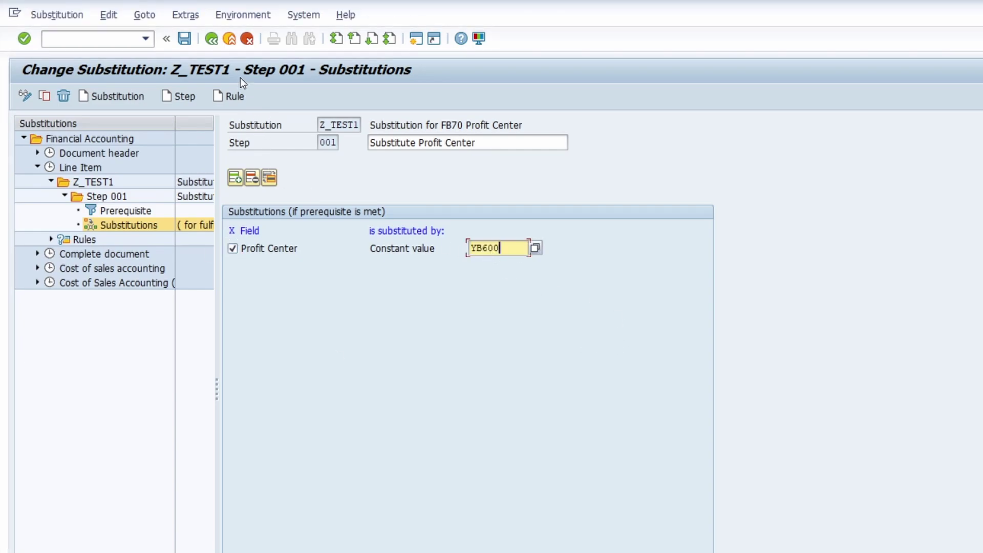
click(186, 41)
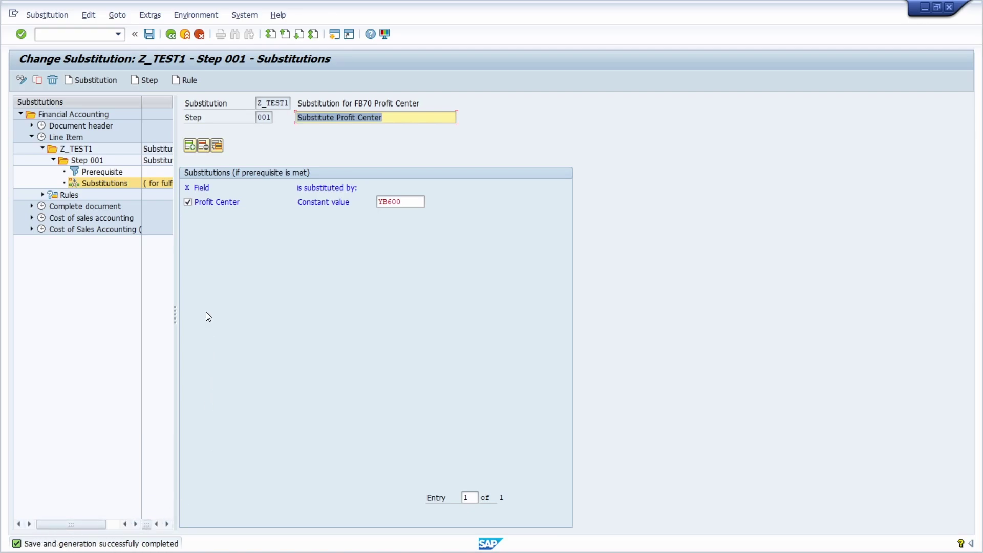
click(94, 162)
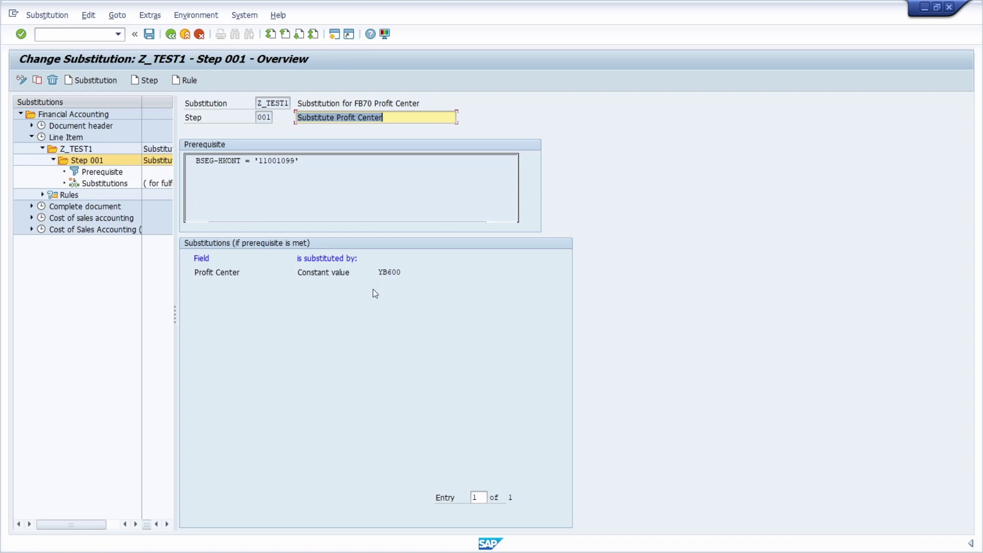
drag(378, 273, 424, 276)
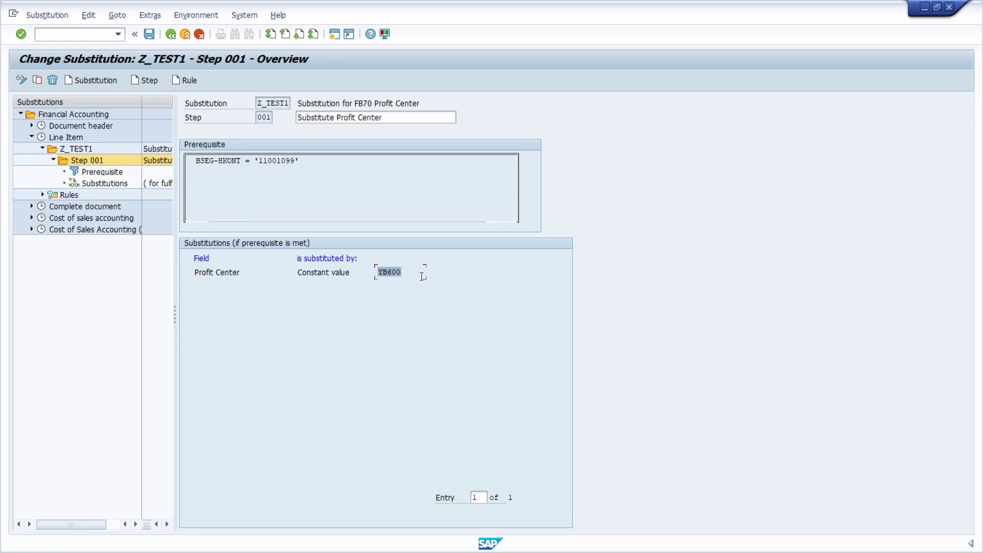
click(151, 36)
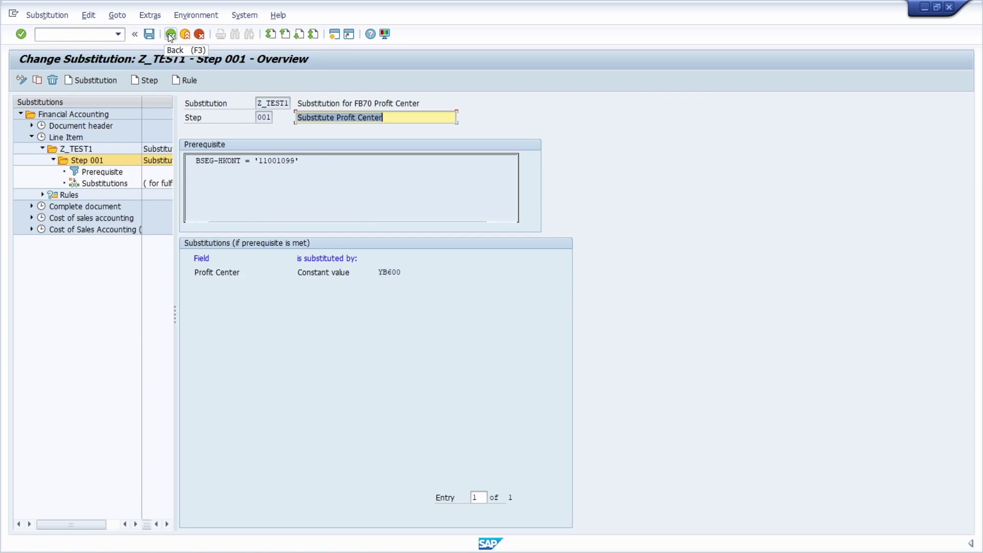
Go back to the OBBH activation entries list for company code 1710, callup point 2.
click(171, 34)
click(171, 35)
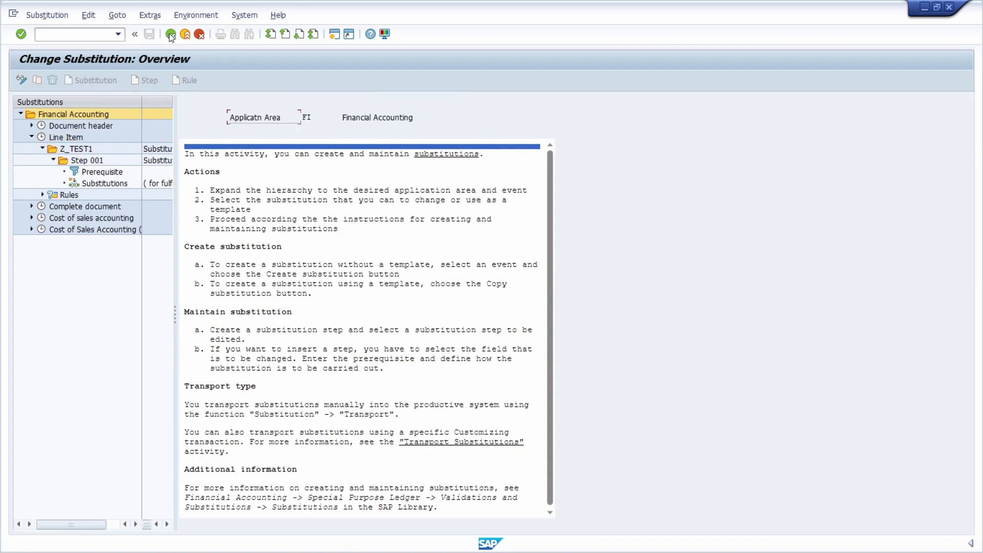
click(171, 35)
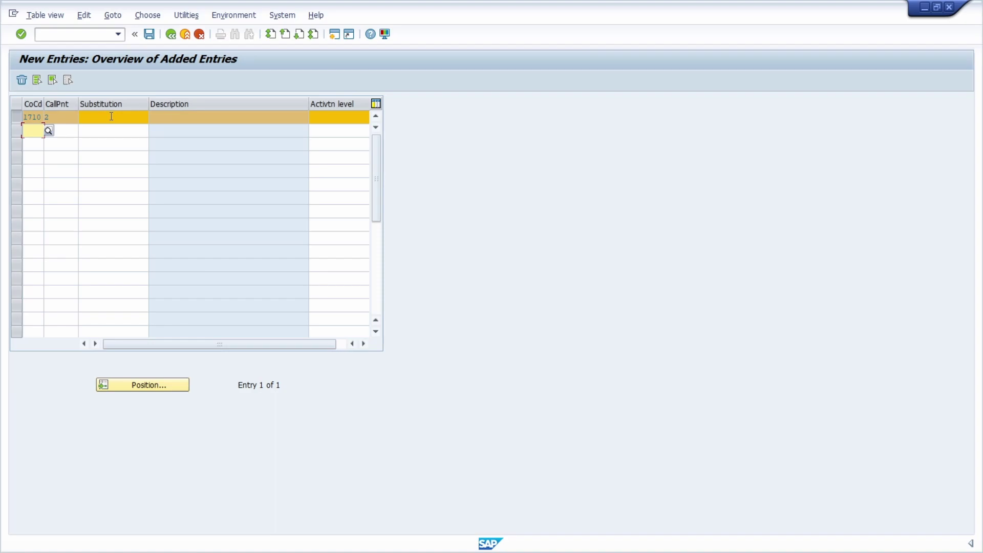
Assign substitution Z_TEST1 to the 1710 / callup point 2 entry and fill in its description.
click(109, 117)
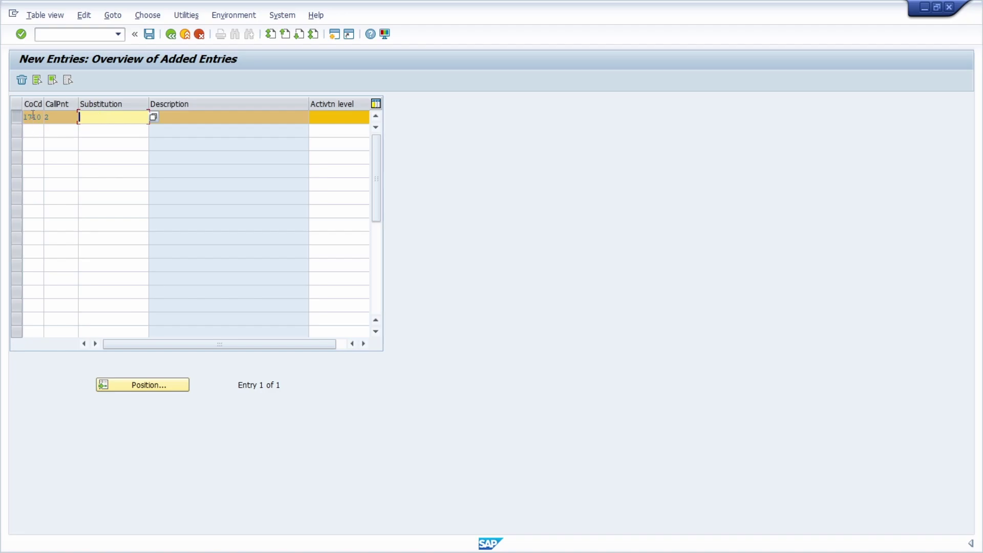
click(151, 116)
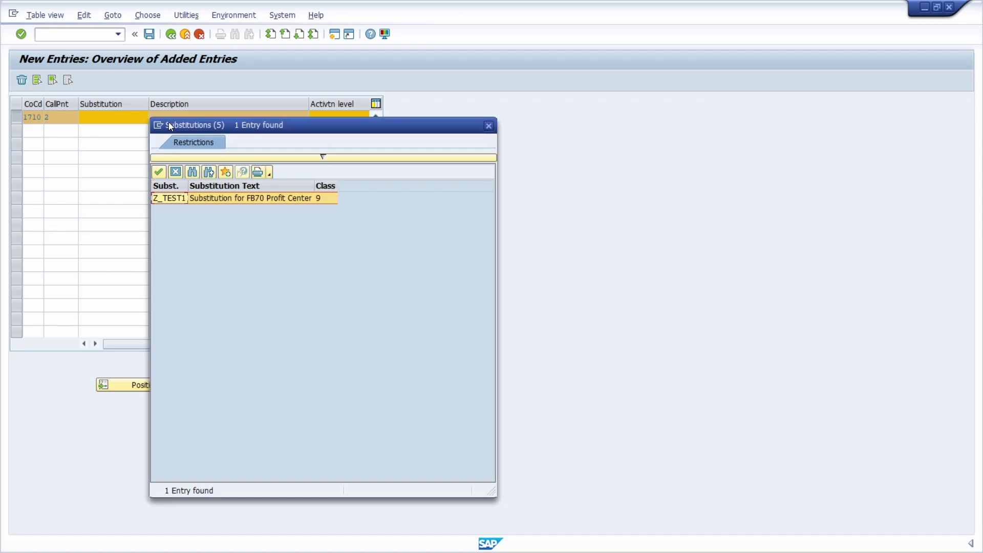
double_click(167, 197)
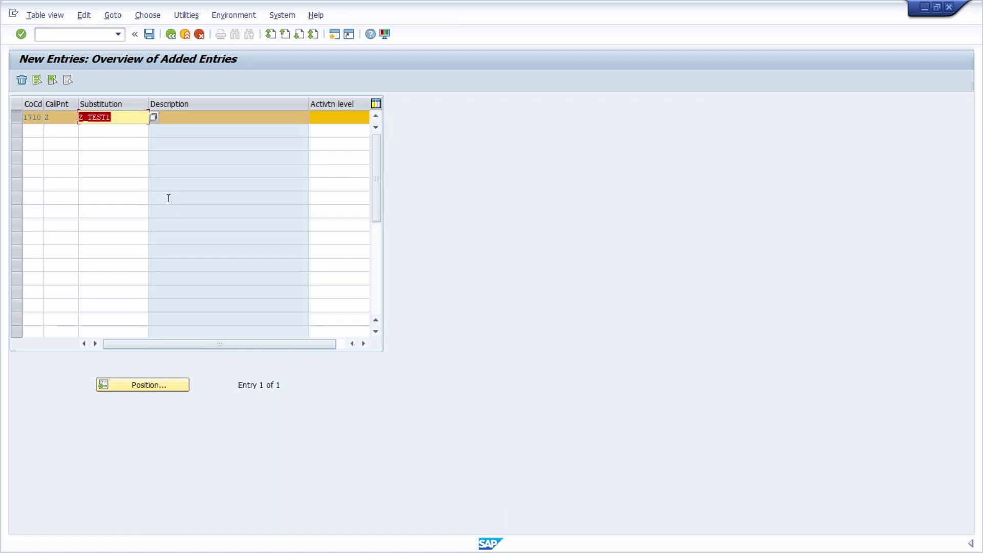
click(307, 122)
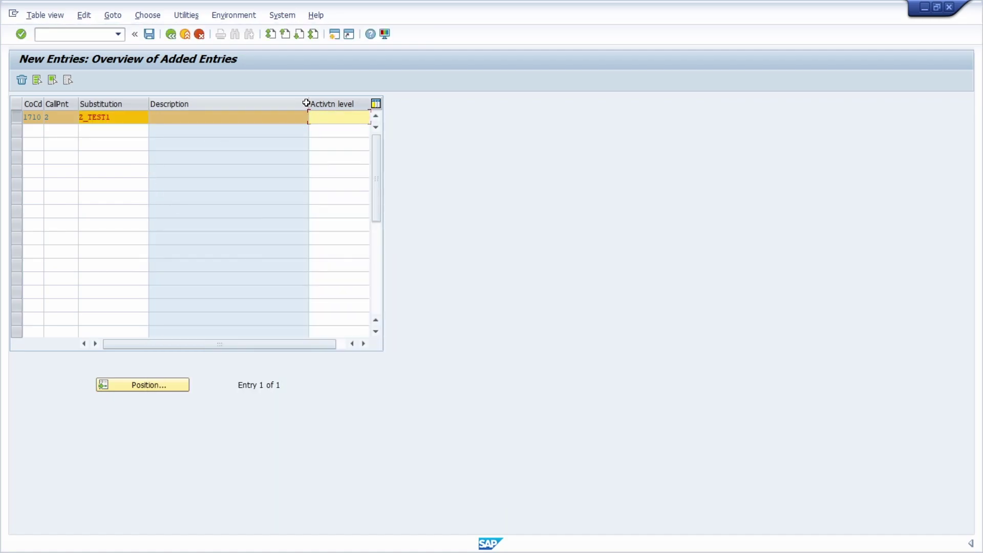
drag(307, 103, 228, 104)
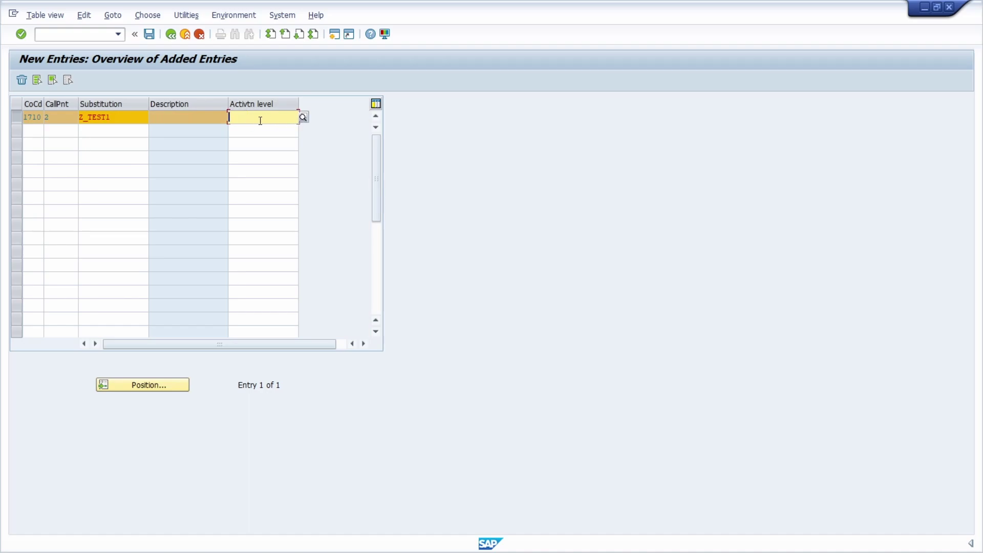
key(Return)
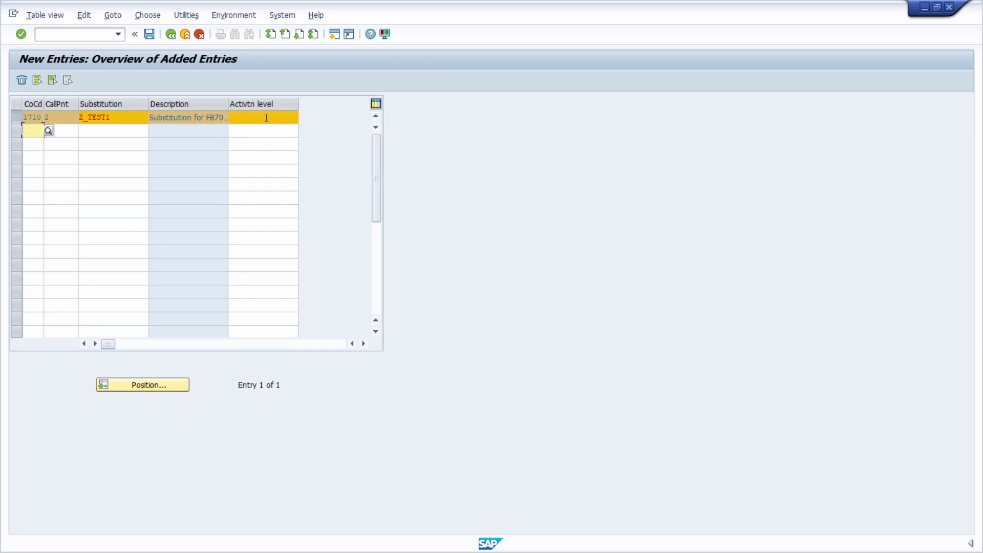
Set the entry's activation level to 1 (Active).
click(305, 117)
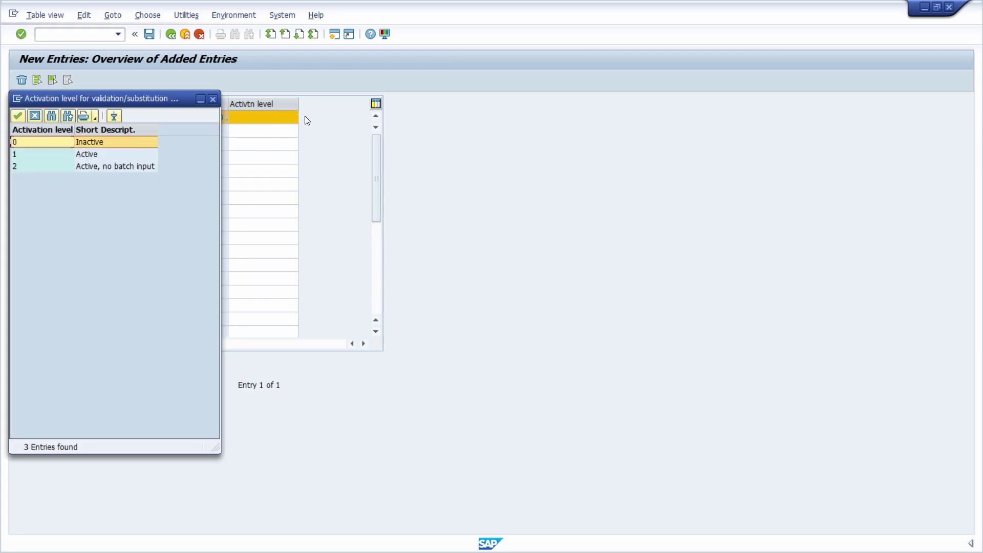
drag(131, 95, 423, 95)
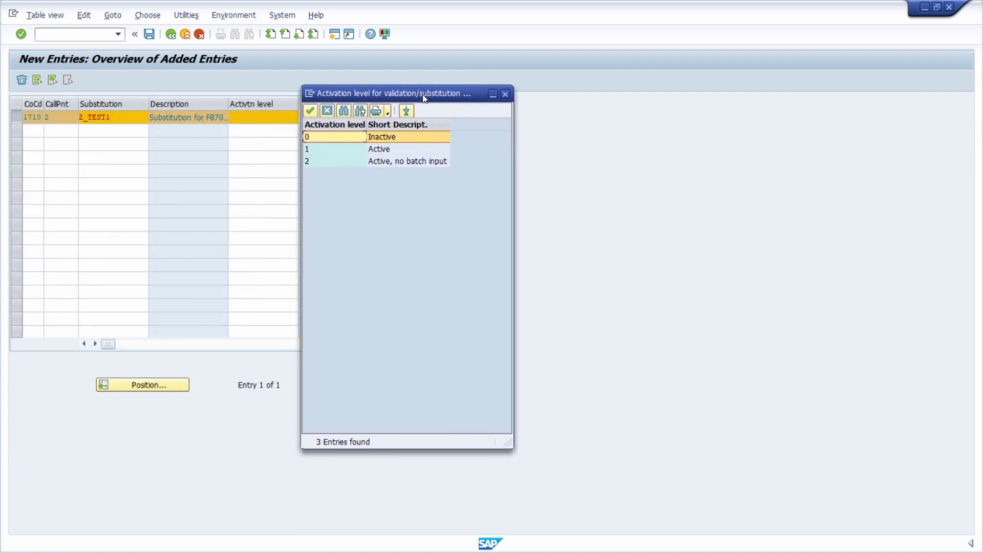
click(333, 149)
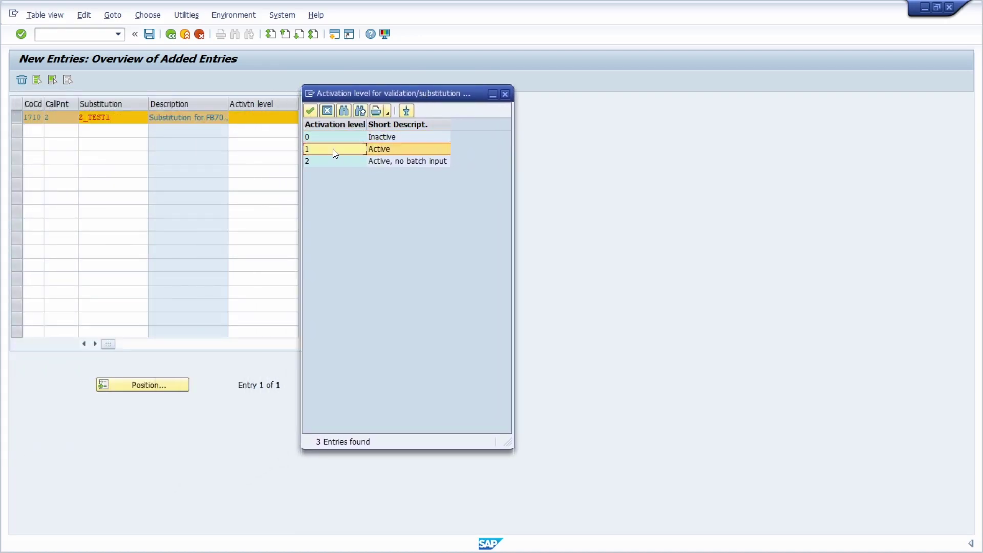
click(323, 162)
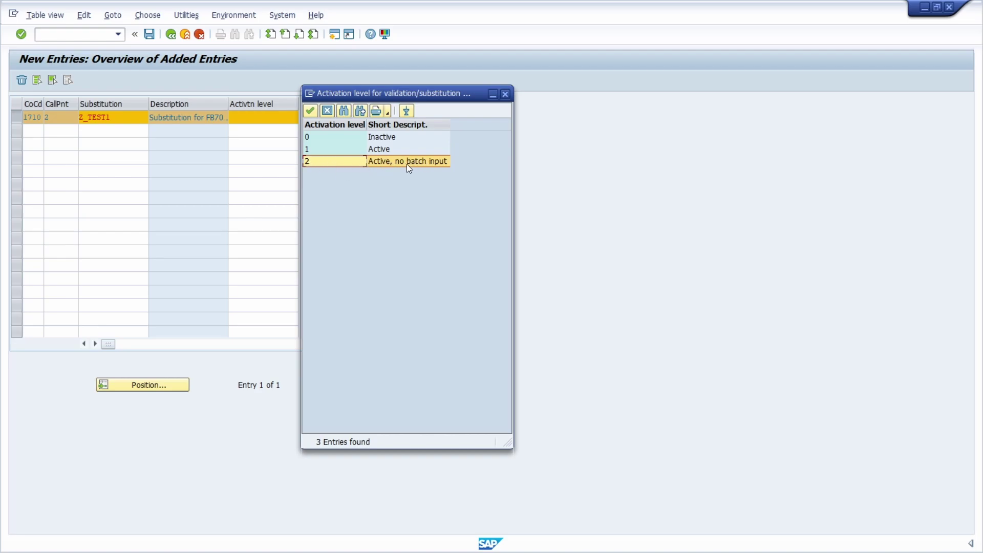
click(317, 149)
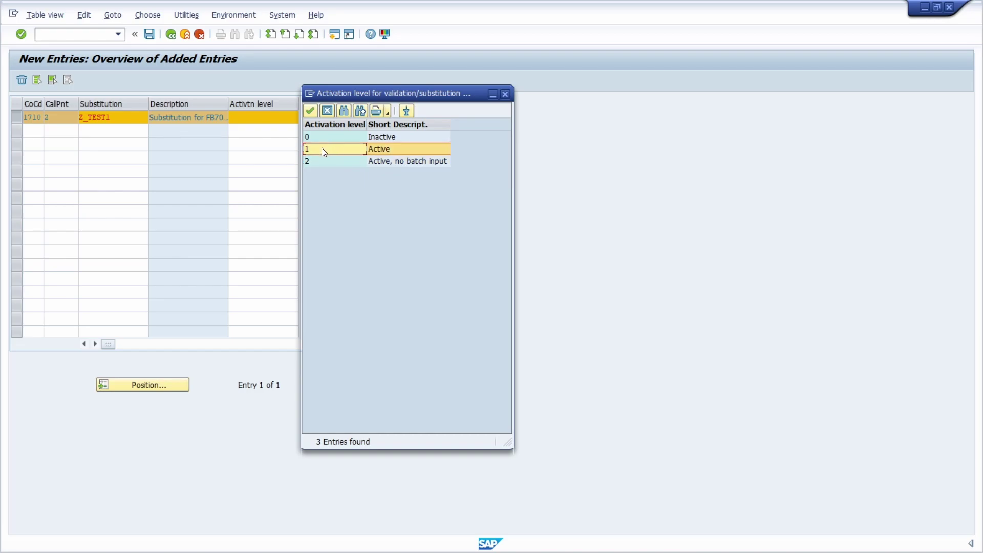
double_click(321, 148)
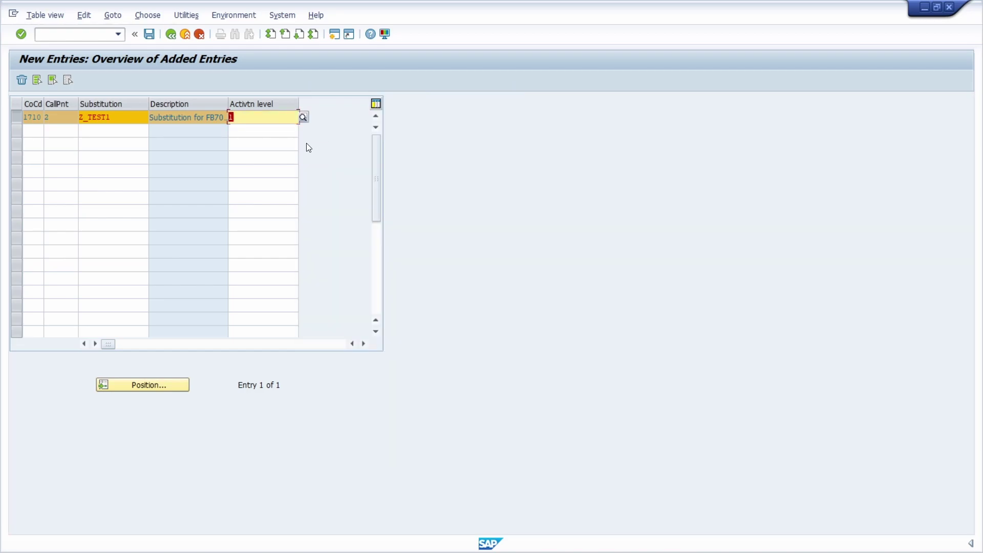
Save the 1710 Z_TEST1 assignment under a local customizing request and open Z_TEST1's header data.
click(149, 34)
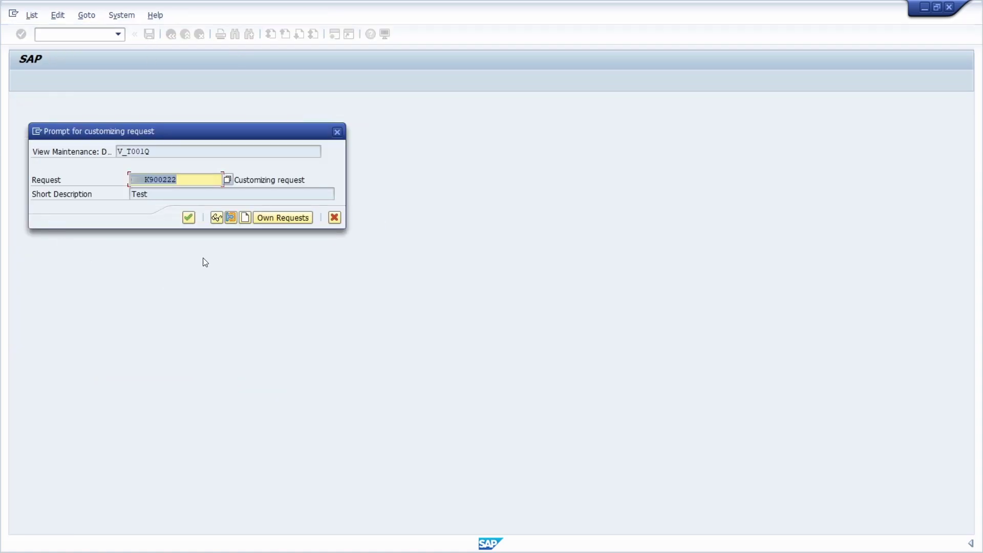
click(188, 218)
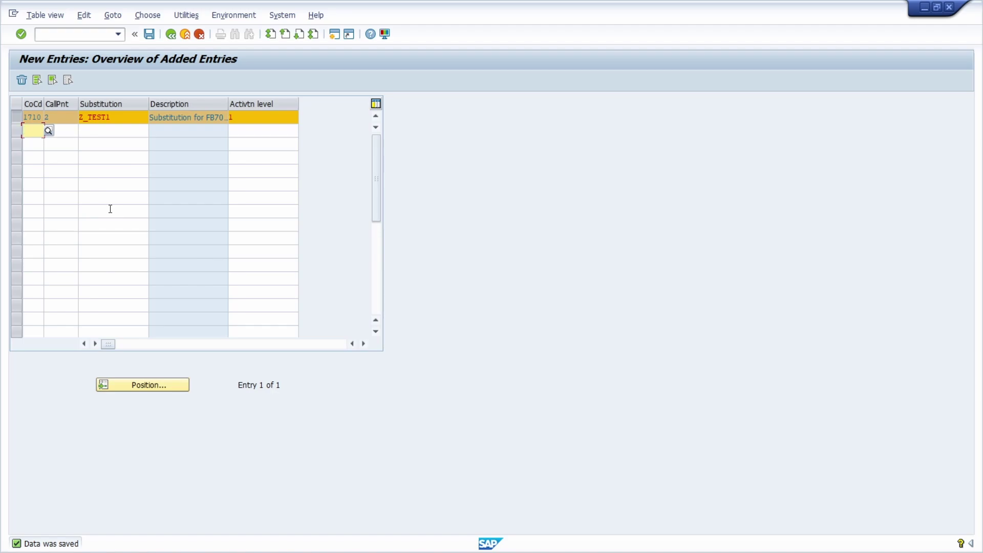
double_click(36, 118)
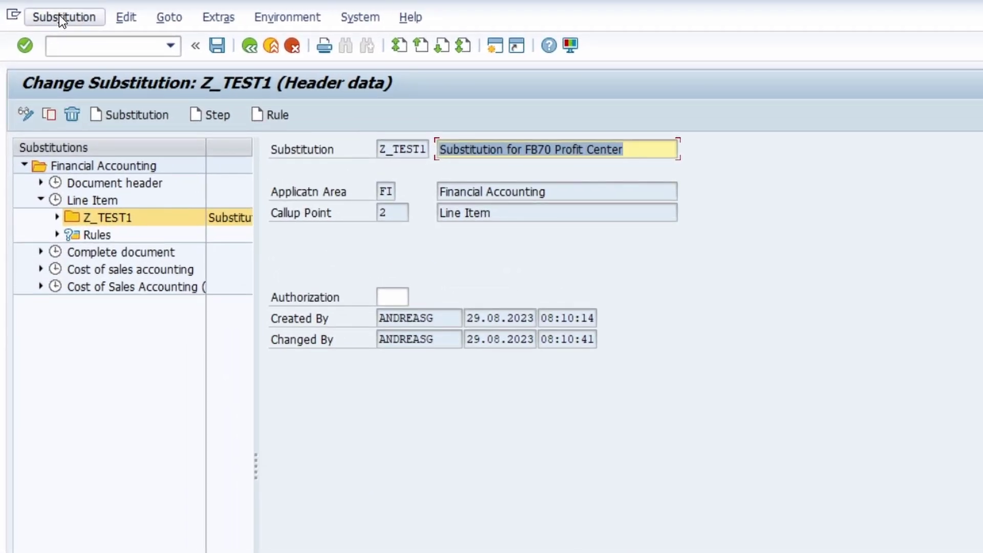
Simulate Z_TEST1 with G/L account 11001099, which substitutes profit center YB600.
click(60, 17)
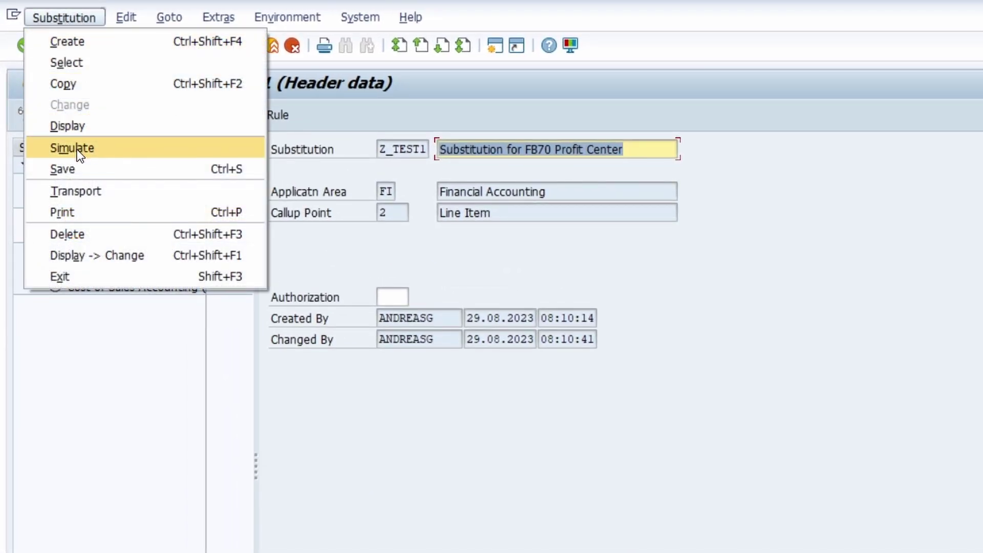
click(124, 148)
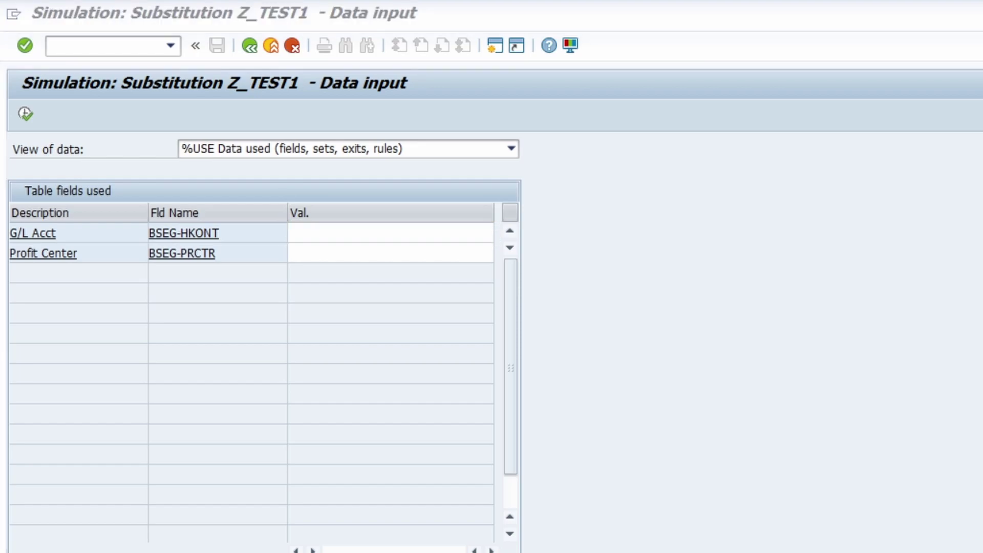
click(330, 234)
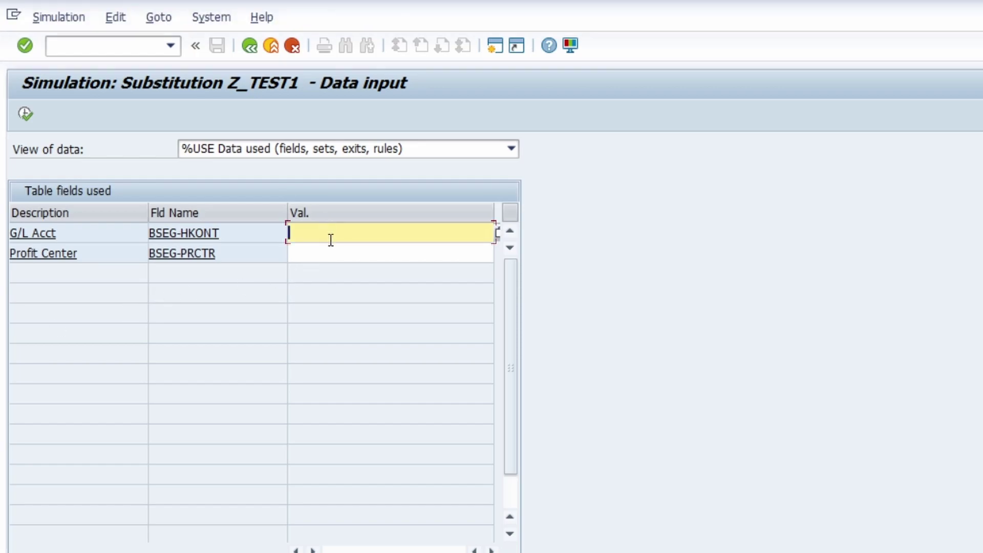
text(11001099)
click(344, 254)
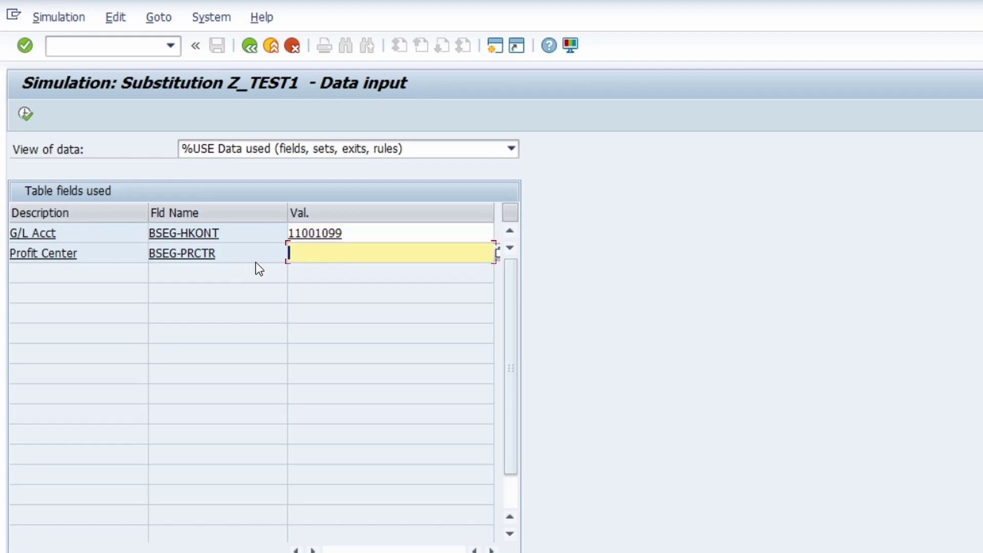
click(26, 116)
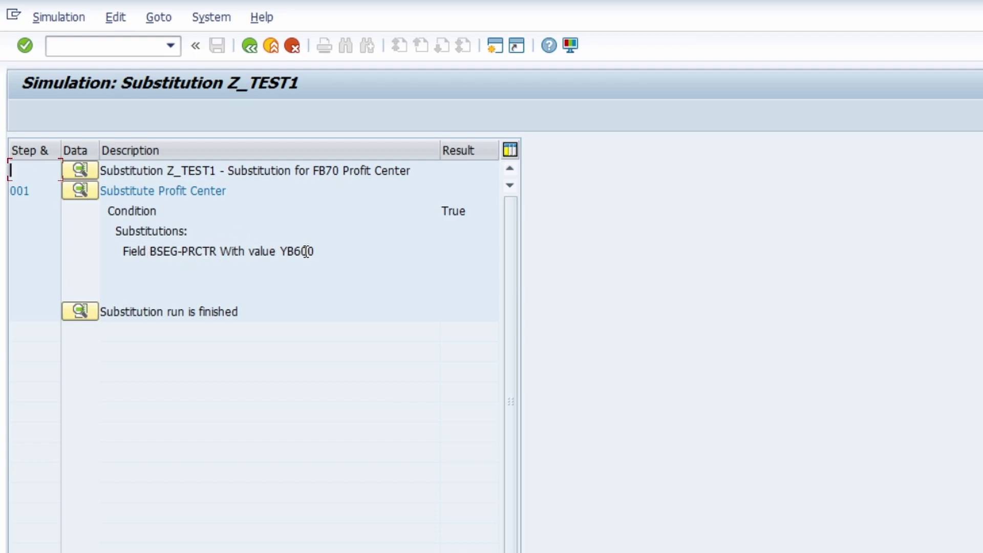
drag(317, 251, 294, 250)
click(249, 45)
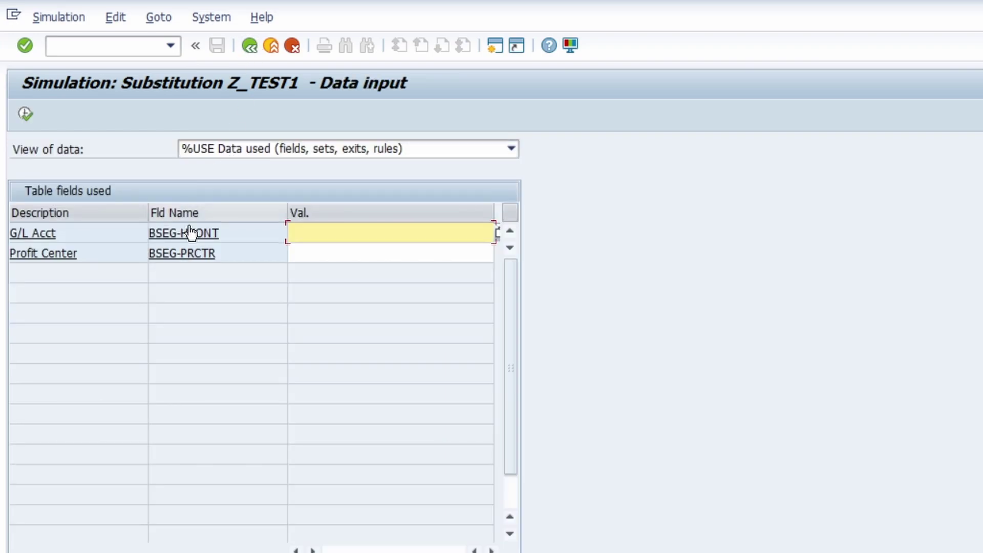
Rerun the simulation with G/L account 11001098, where the condition evaluates to False.
text(11001098)
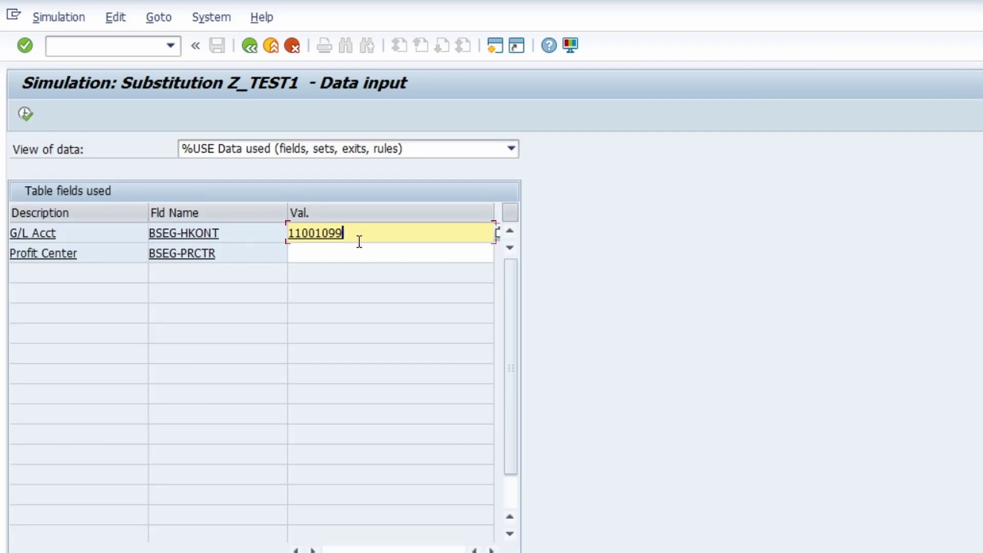
key(BackSpace)
text(8)
click(24, 113)
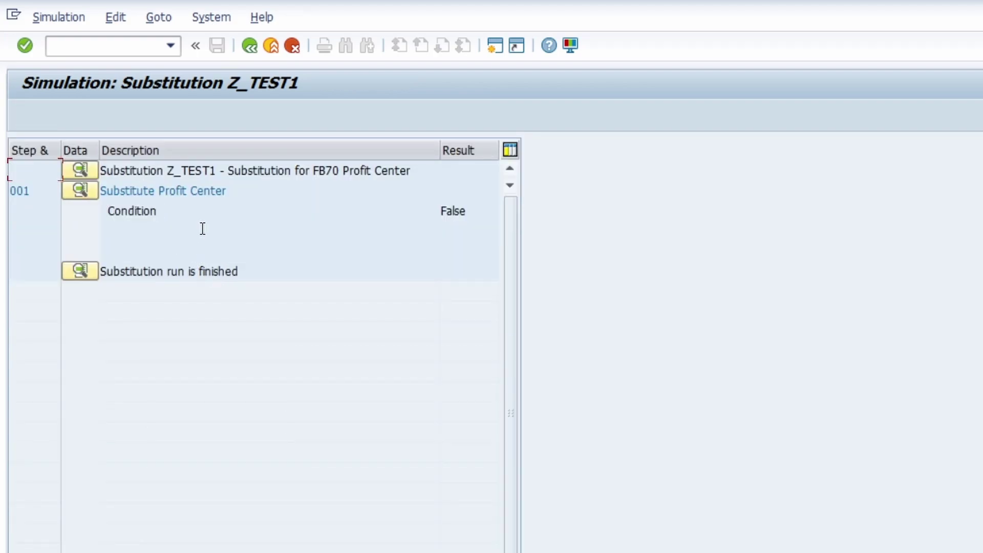
click(479, 214)
drag(479, 214, 173, 257)
click(248, 46)
Exit the simulation with Yes and return to the Z_TEST1 header data, viewing the Extras menu.
click(247, 47)
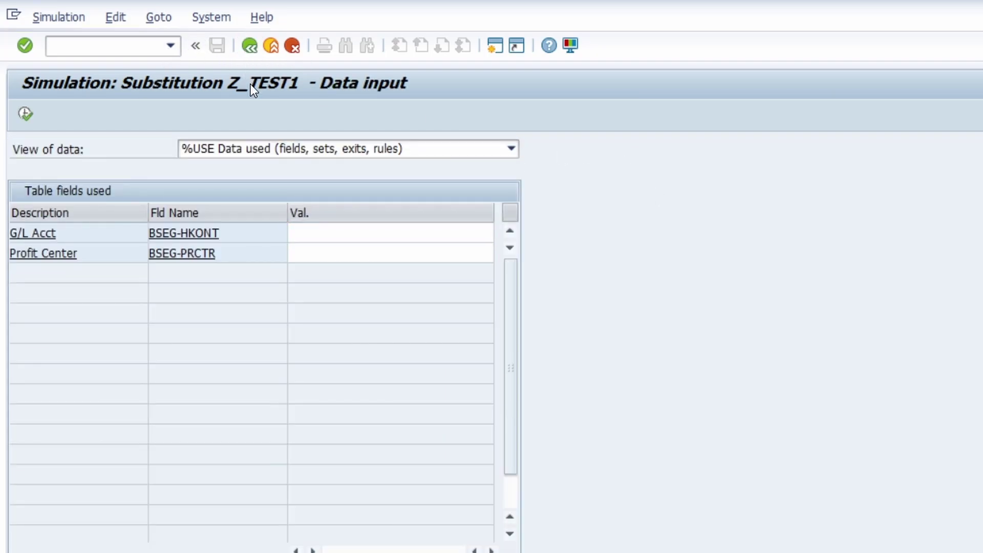
click(257, 370)
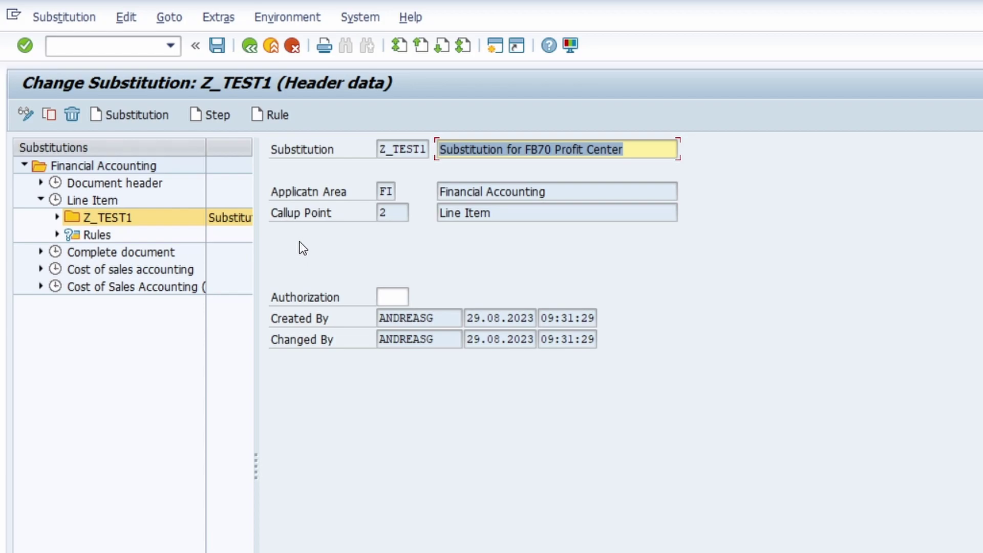
click(66, 216)
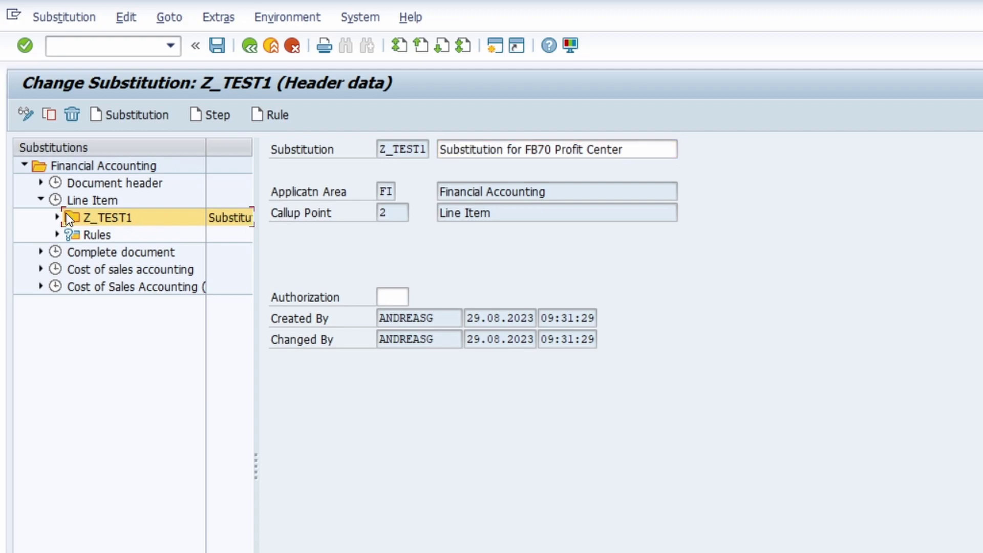
click(221, 15)
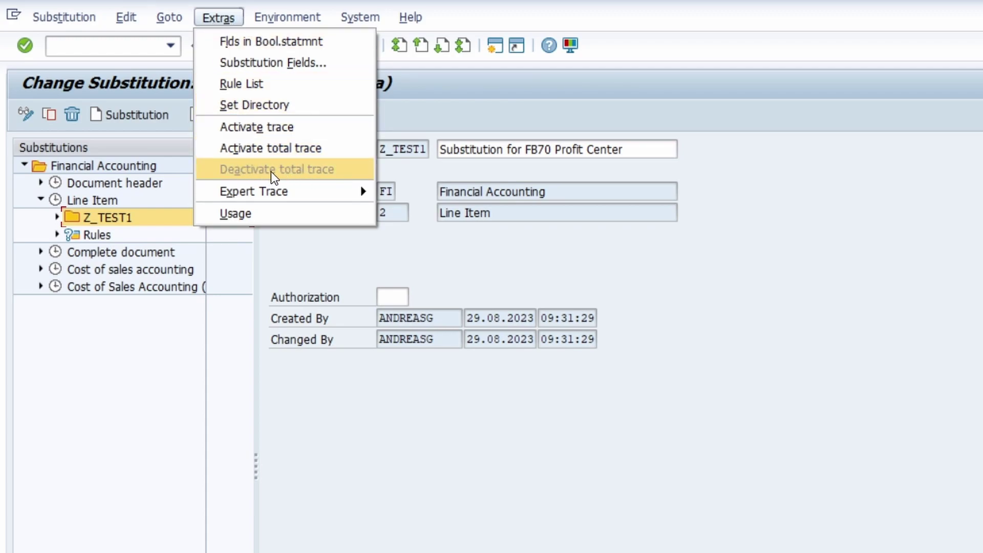
Close the Extras menu so the Z_TEST1 header data stays on screen.
click(330, 438)
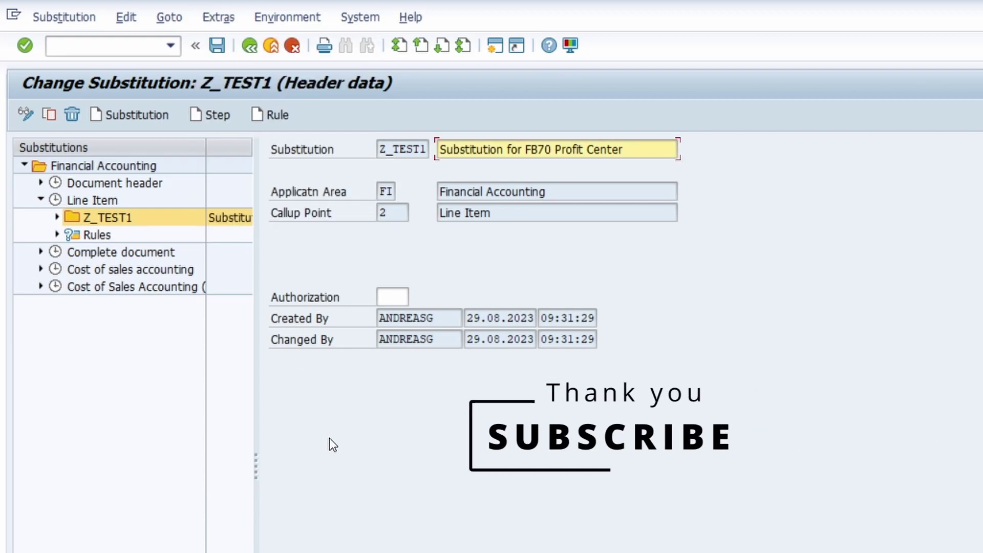